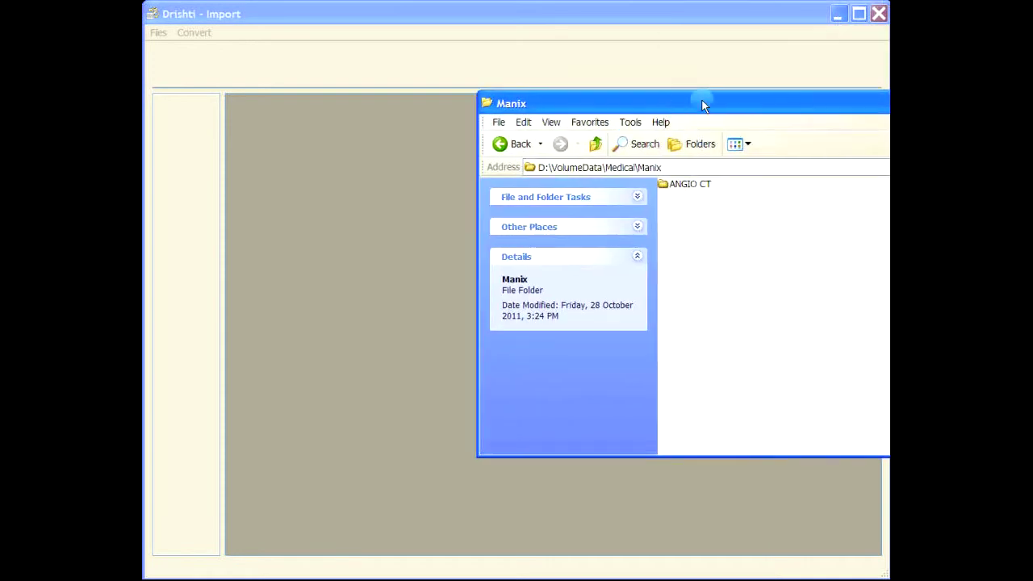
Step: Look through the DICOM slice files in the ANGIO CT folder and return to the Manix folder
left_click_drag(701, 98, 323, 82)
double_click(613, 185)
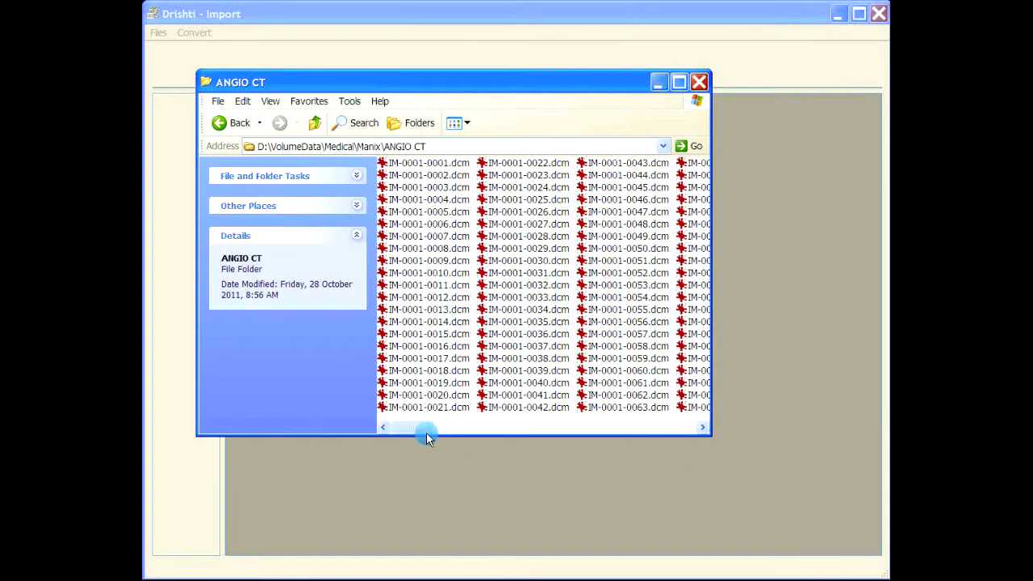
left_click(488, 426)
left_click_drag(617, 427, 403, 428)
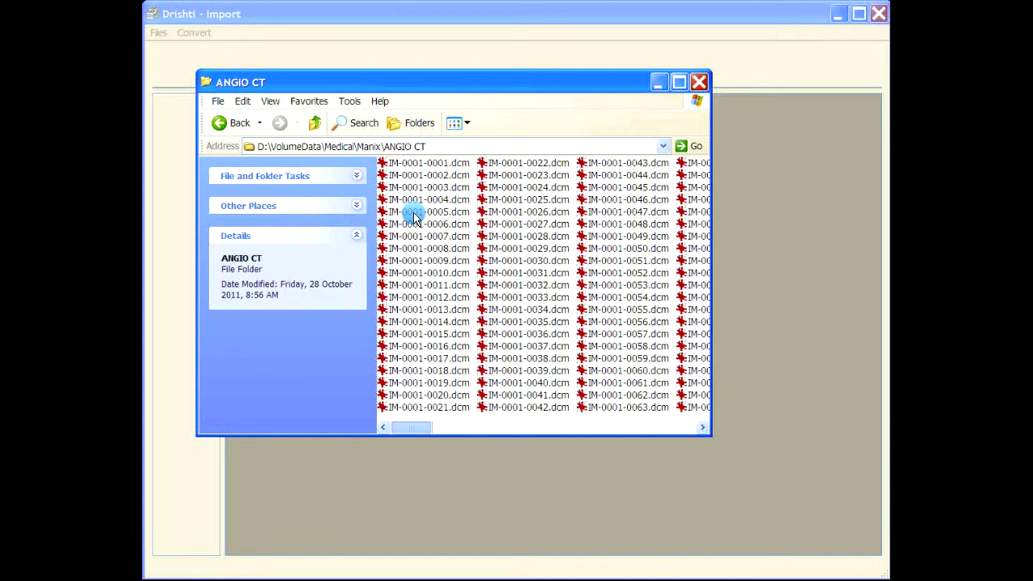
key("BackSpace")
left_click_drag(382, 88, 763, 64)
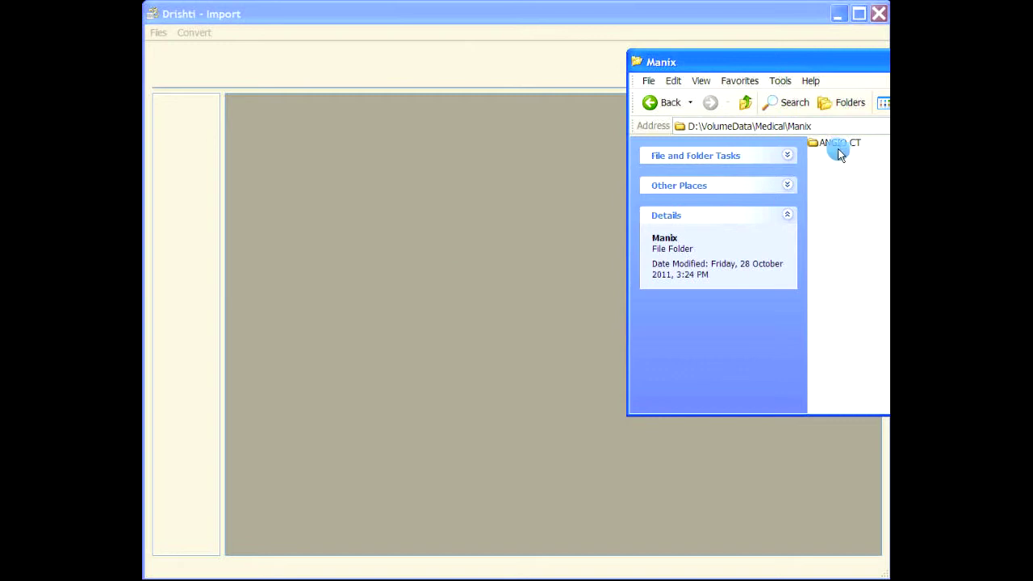
left_click(159, 32)
mouse_move(166, 52)
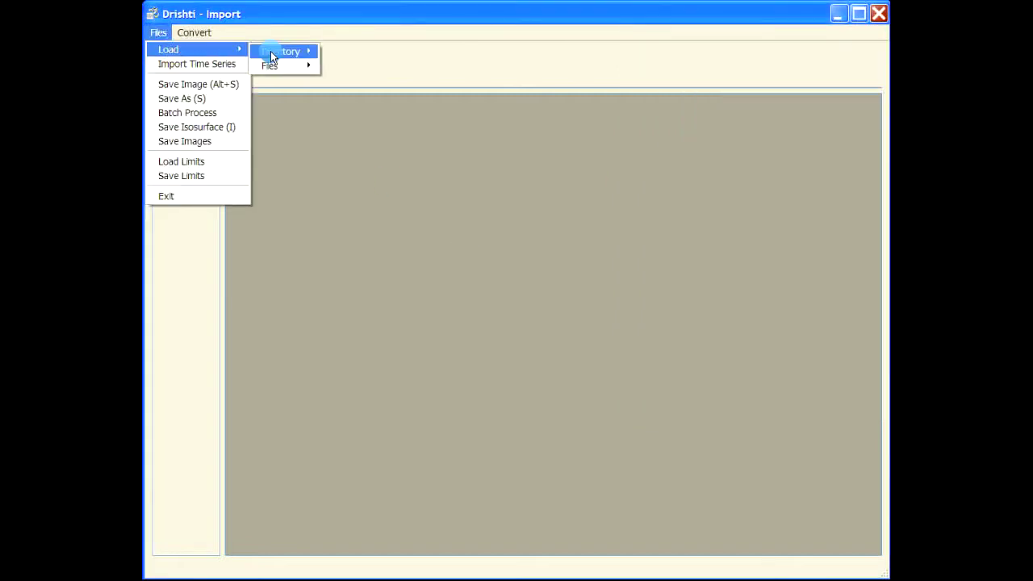
mouse_move(270, 51)
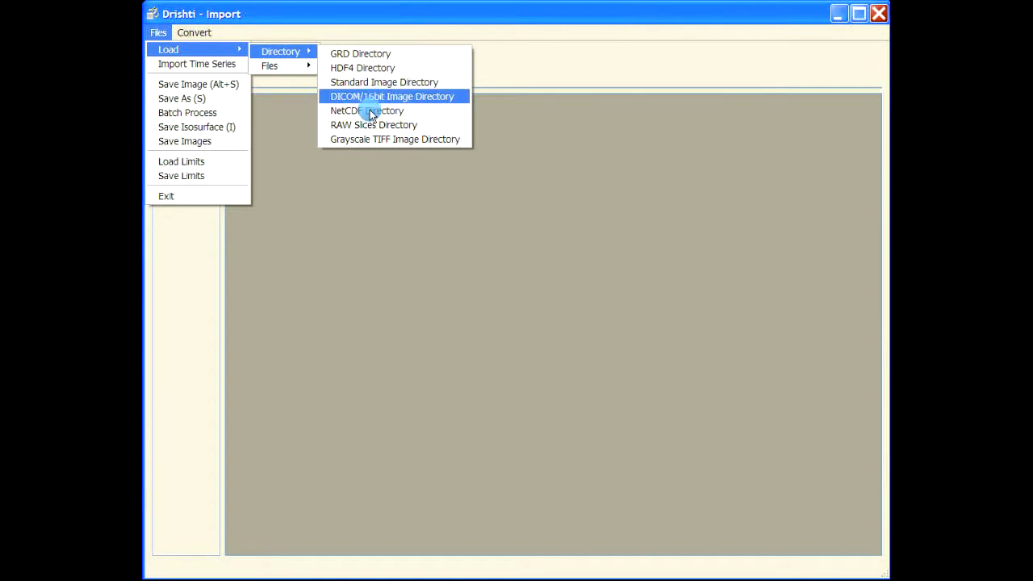
left_click(395, 97)
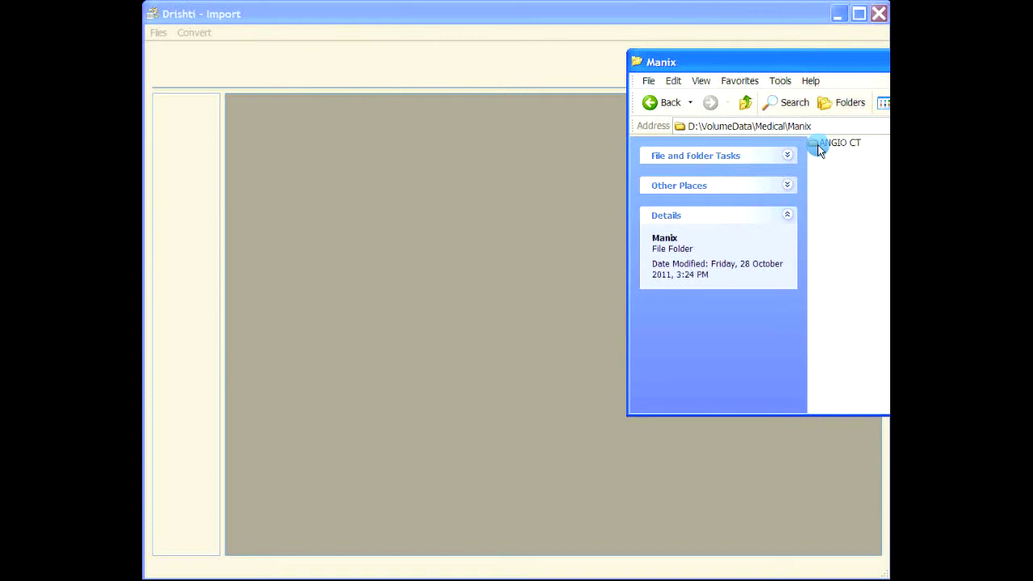
Step: Load the ANGIO CT folder into Drishti Import as a DICOM/16bit Image Directory and bring the import window into full view
mouse_move(827, 143)
left_mouse_down()
mouse_move(502, 157)
mouse_move(472, 192)
left_mouse_up()
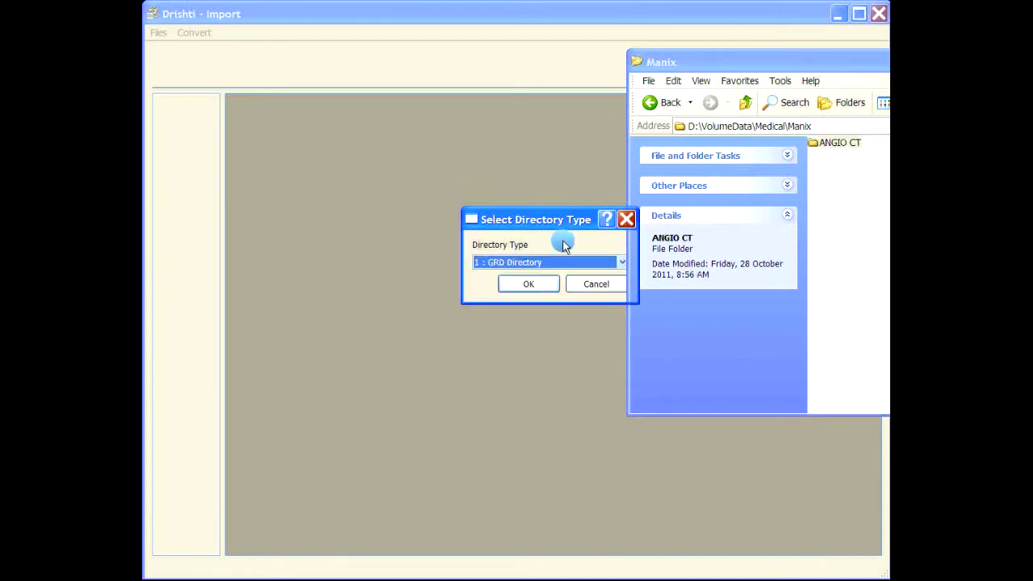
left_click(553, 266)
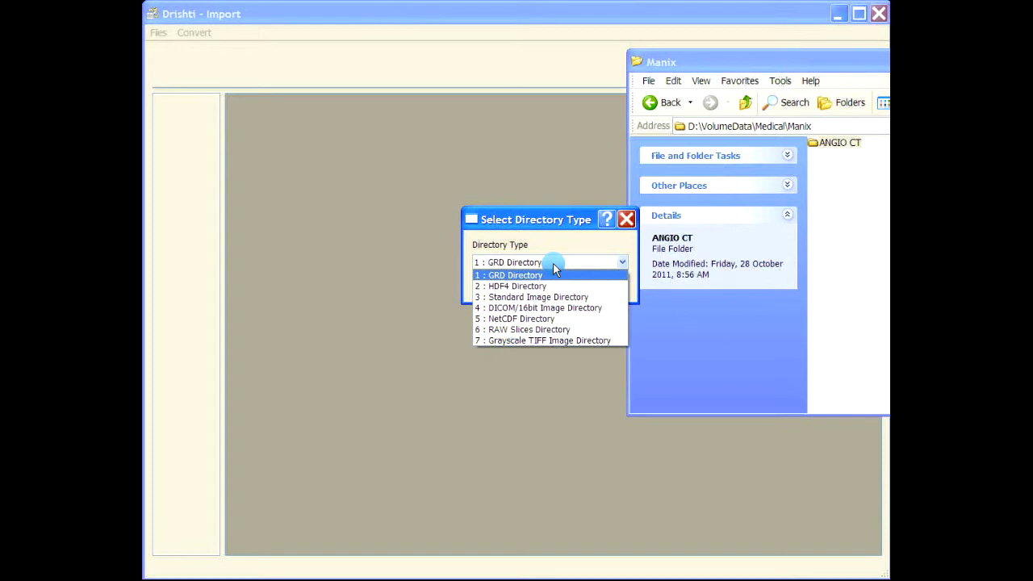
left_click(532, 308)
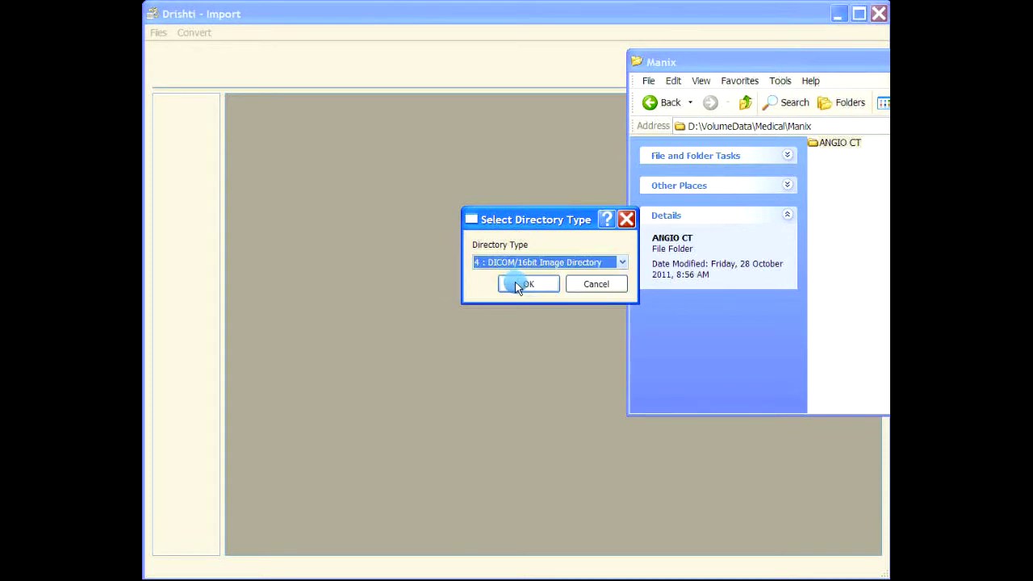
left_click(515, 282)
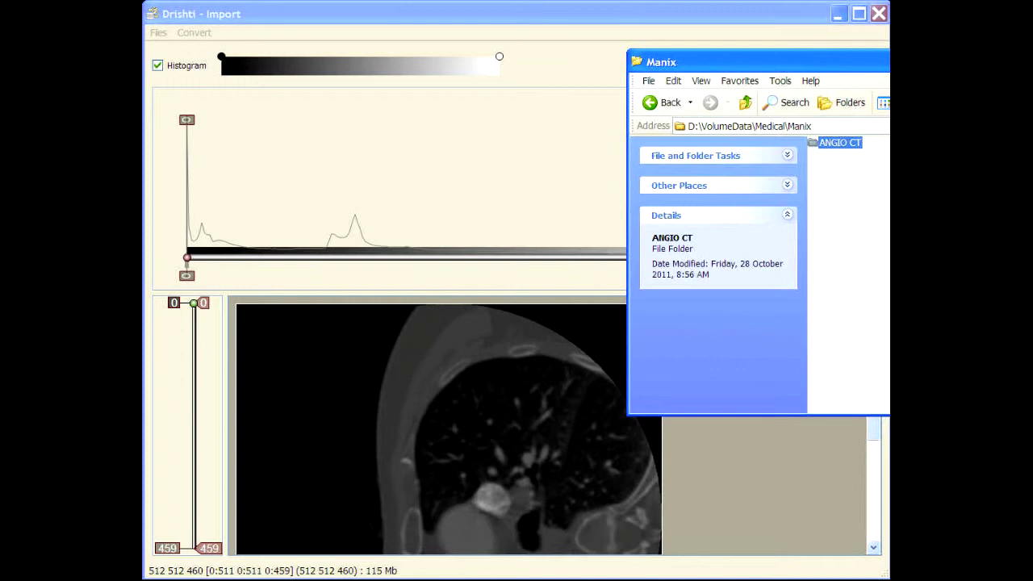
left_click_drag(677, 62, 863, 61)
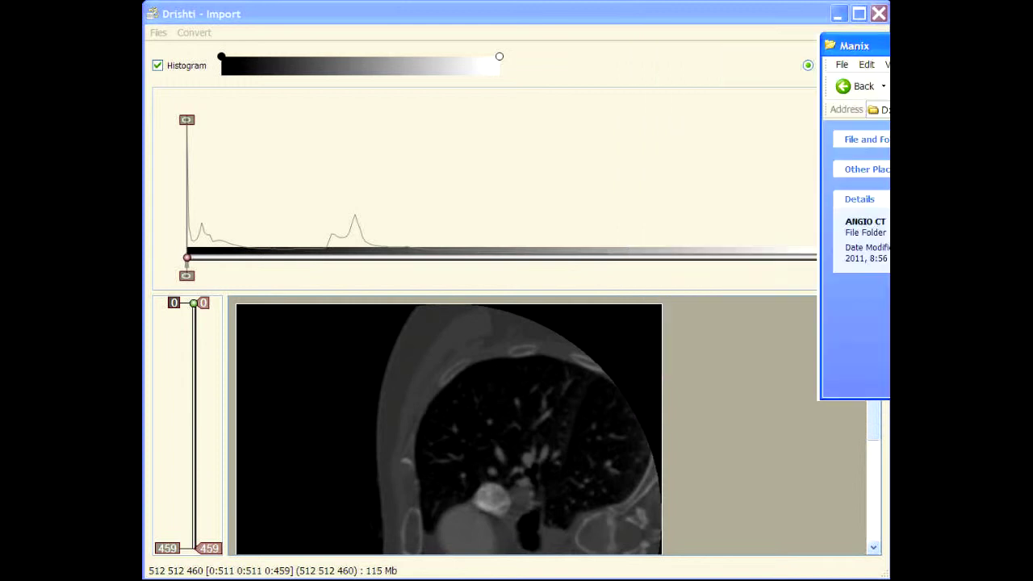
left_click(783, 73)
left_click(562, 301)
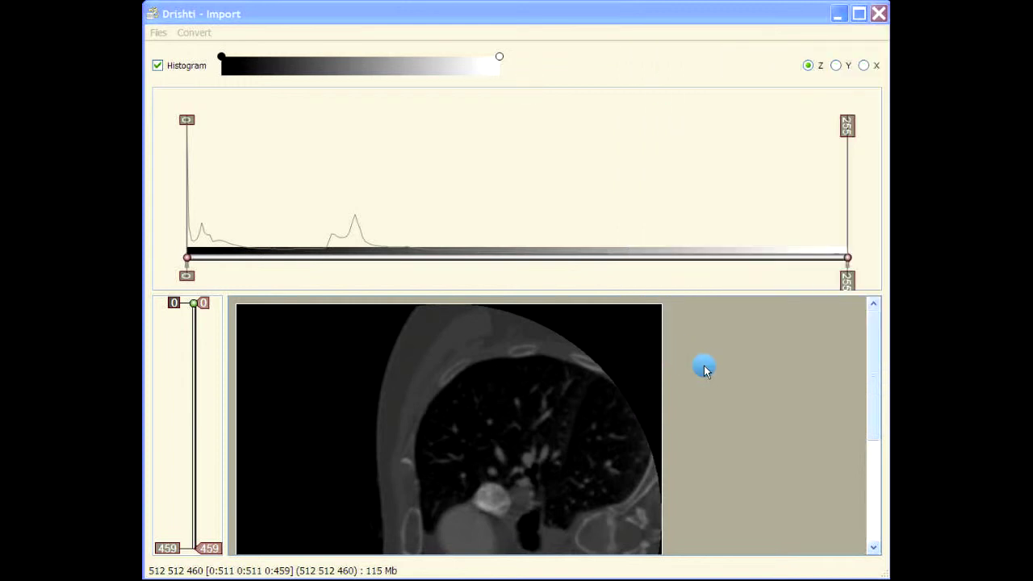
Step: Examine the loaded volume by browsing back and forth through its Z slices
left_click(191, 339)
left_click(189, 402)
left_click(189, 380)
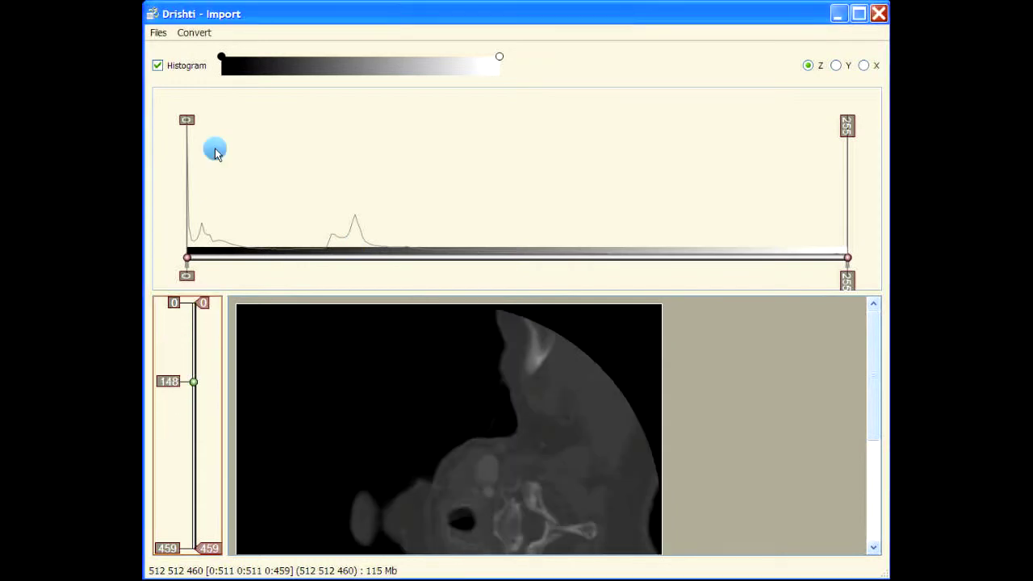
left_click(193, 148)
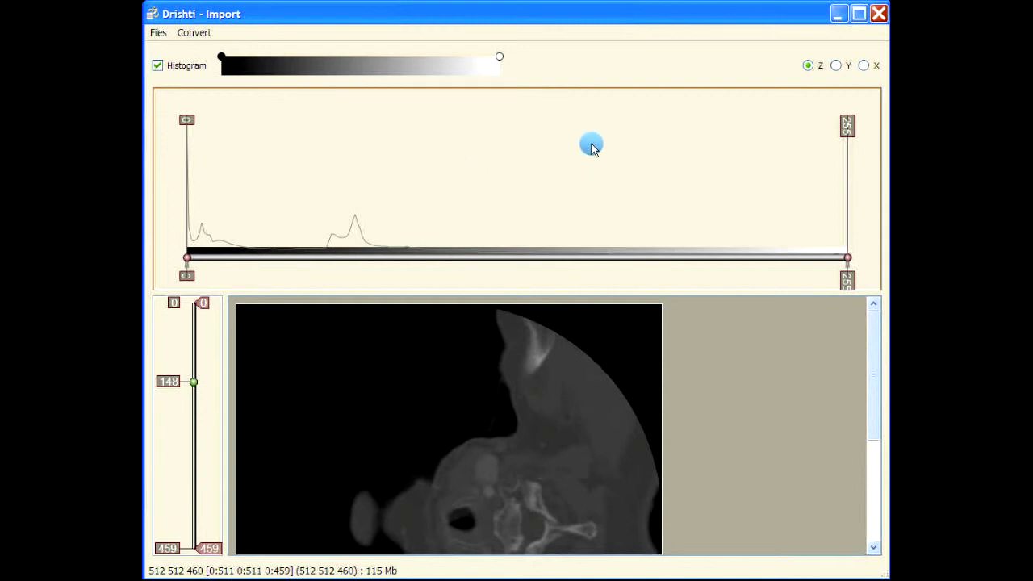
left_click(191, 387)
left_click(191, 399)
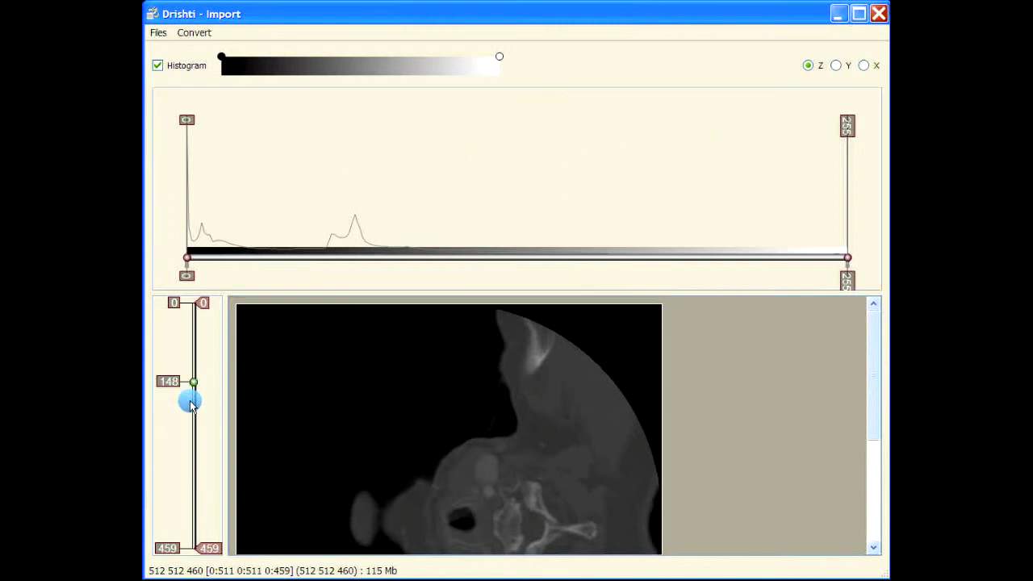
left_click(190, 415)
left_click(191, 464)
left_click(191, 468)
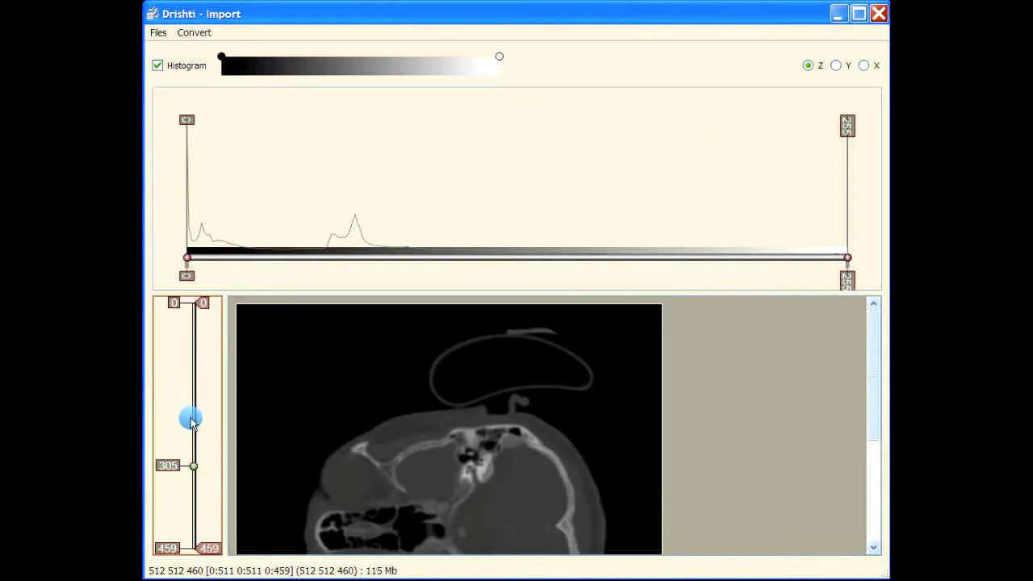
left_click(192, 371)
left_click(192, 310)
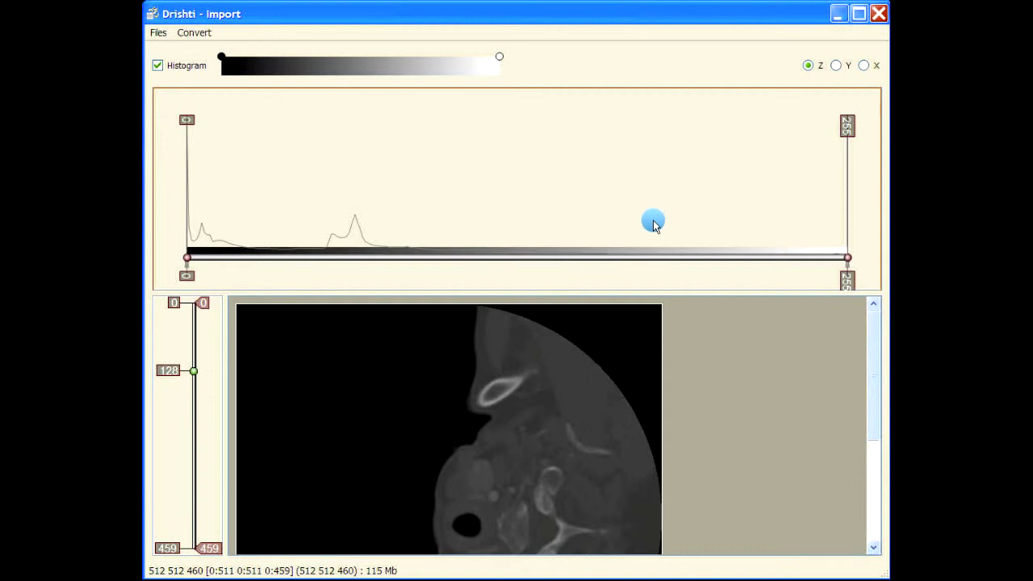
Step: Rescale the histogram curve vertically to examine its low-frequency voxel values
scroll(654, 224, "up", 3)
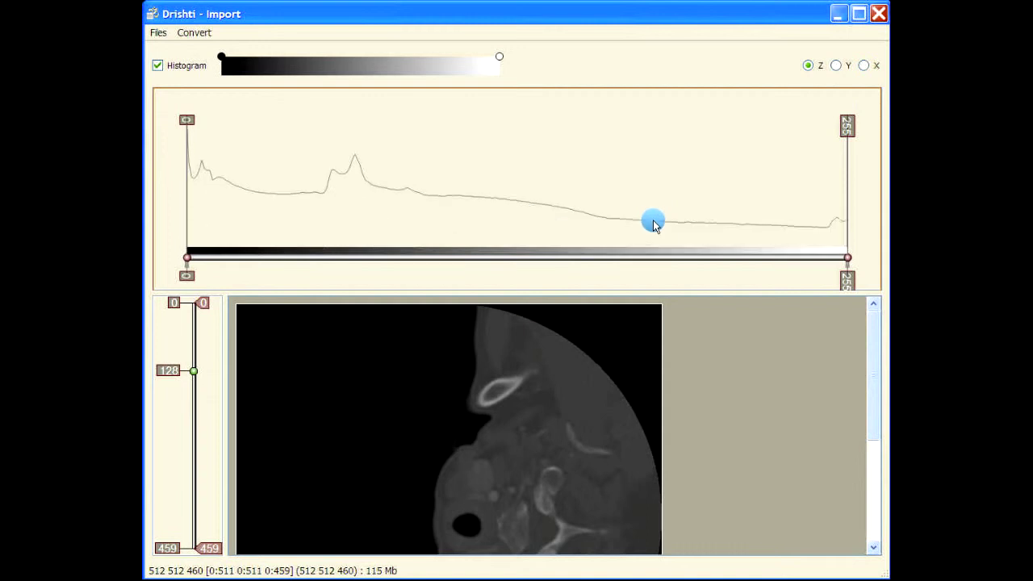
scroll(654, 224, "down", 1)
scroll(654, 224, "up", 1)
scroll(653, 224, "down", 1)
scroll(654, 224, "up", 1)
scroll(653, 225, "down", 1)
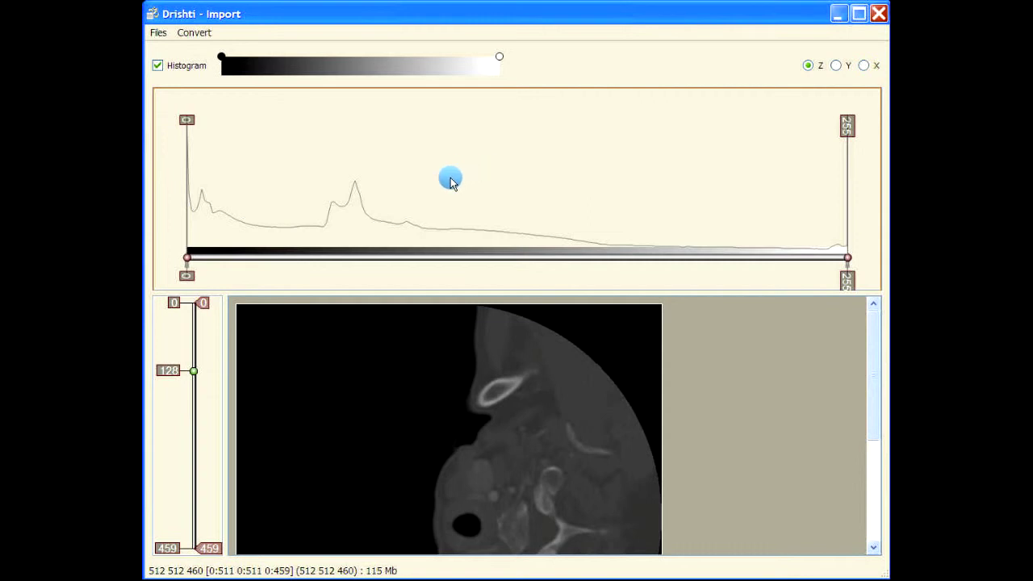
Step: Hide the histogram and browse the full-height Z slices, stopping at slice 172
left_click(158, 66)
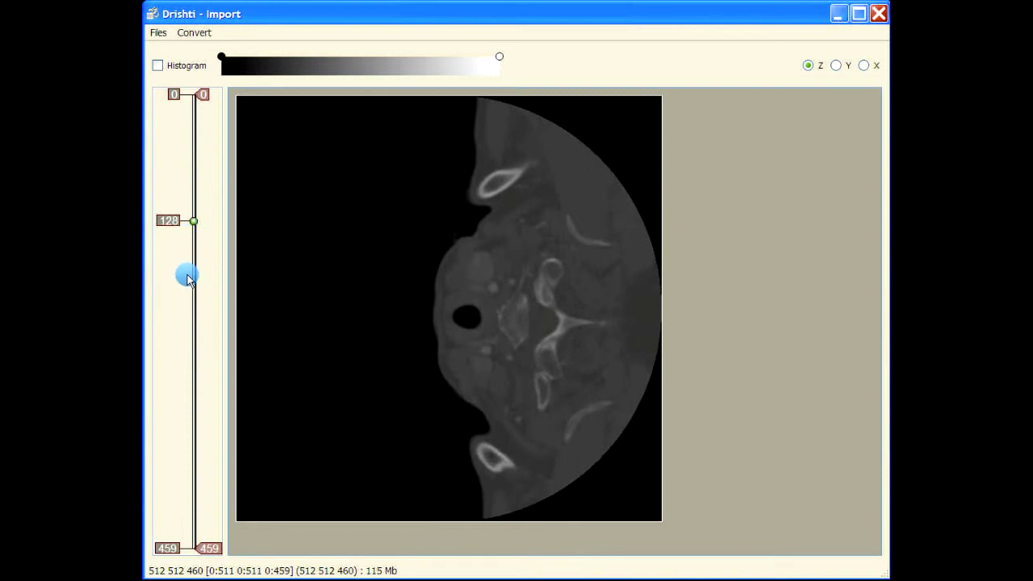
scroll(187, 315, "down", 2)
left_click(187, 341)
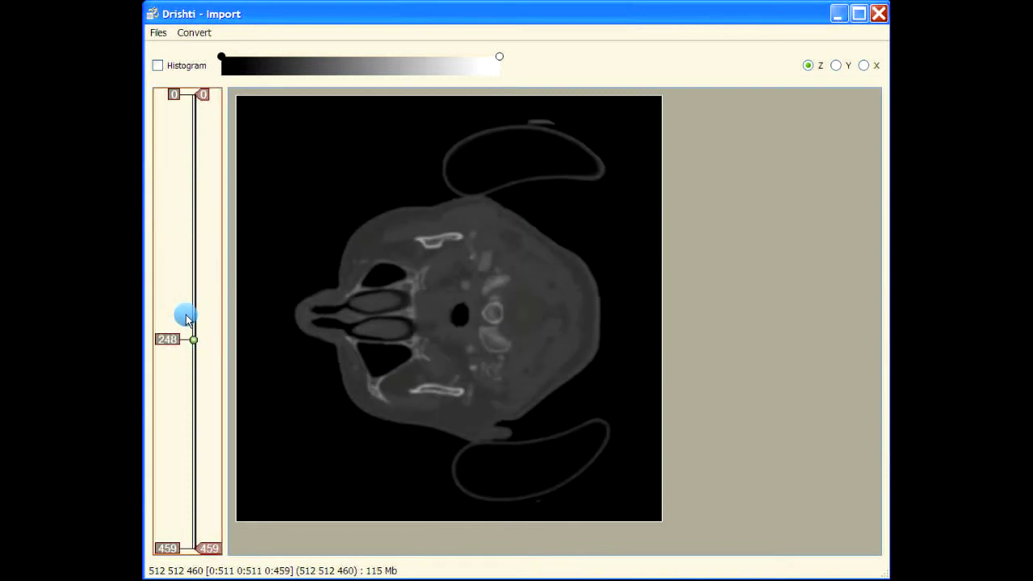
left_click_drag(189, 267, 189, 183)
left_click(192, 260)
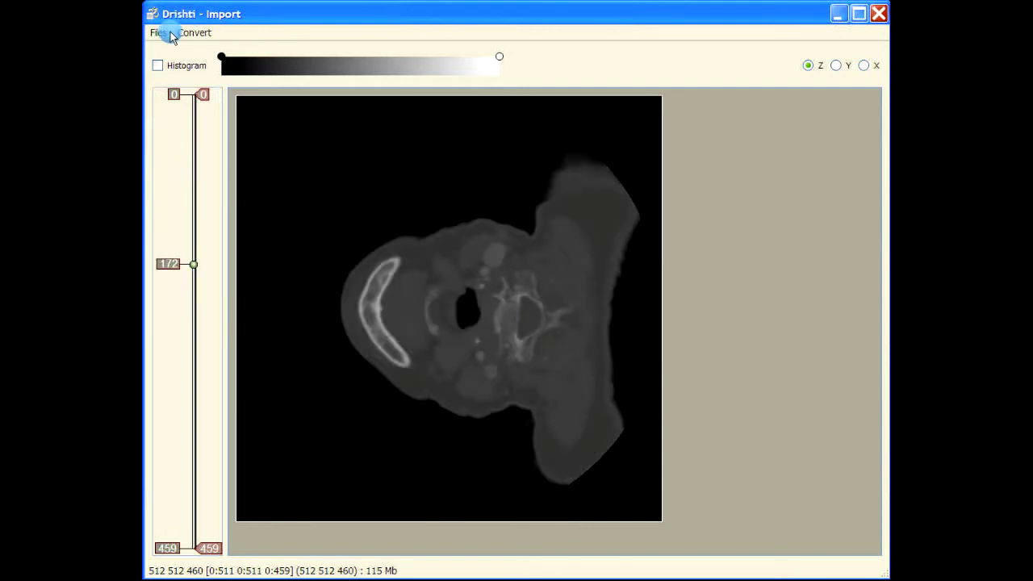
Step: Save the processed volume under the name angioCT in the Manix folder
left_click(158, 32)
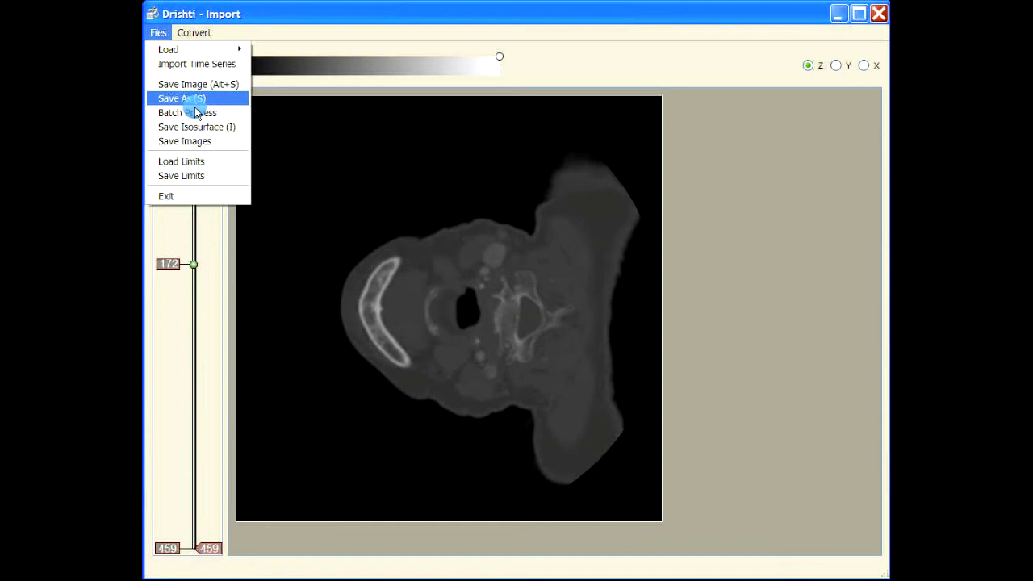
left_click(184, 98)
left_click(469, 373)
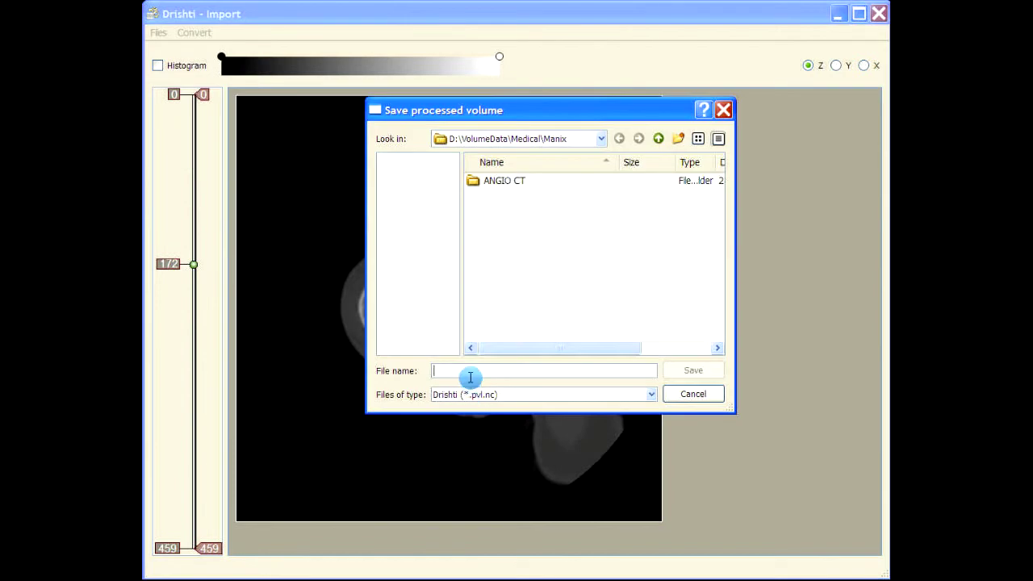
type("A")
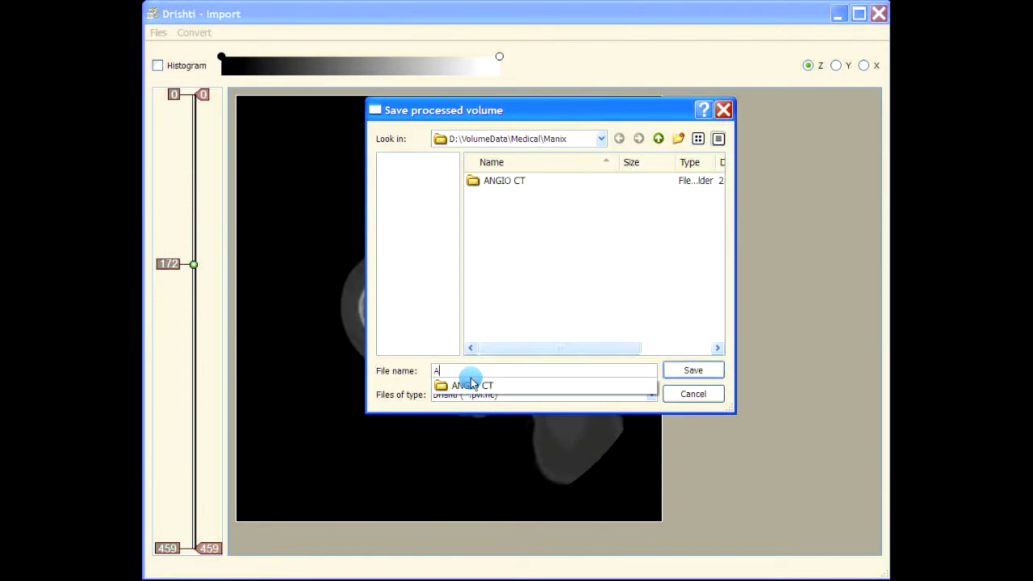
type("nigo")
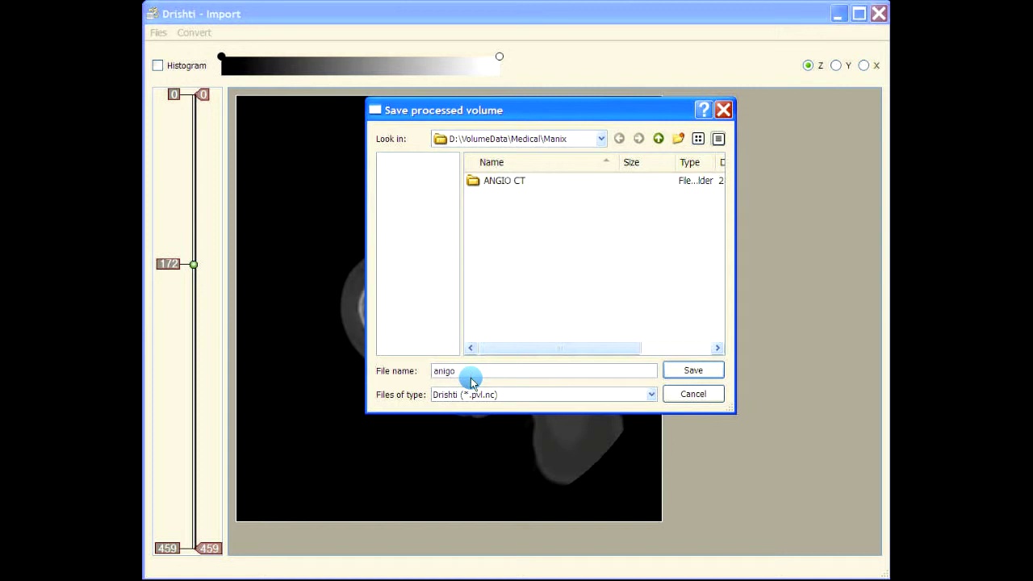
key("BackSpace")
key("BackSpace")
key("BackSpace")
type("gioCT")
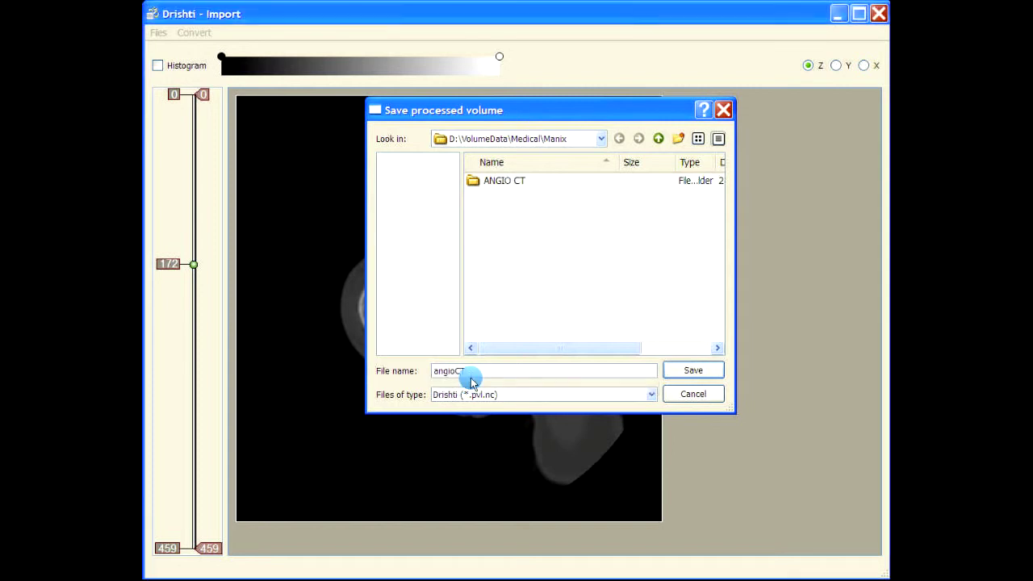
key("Return")
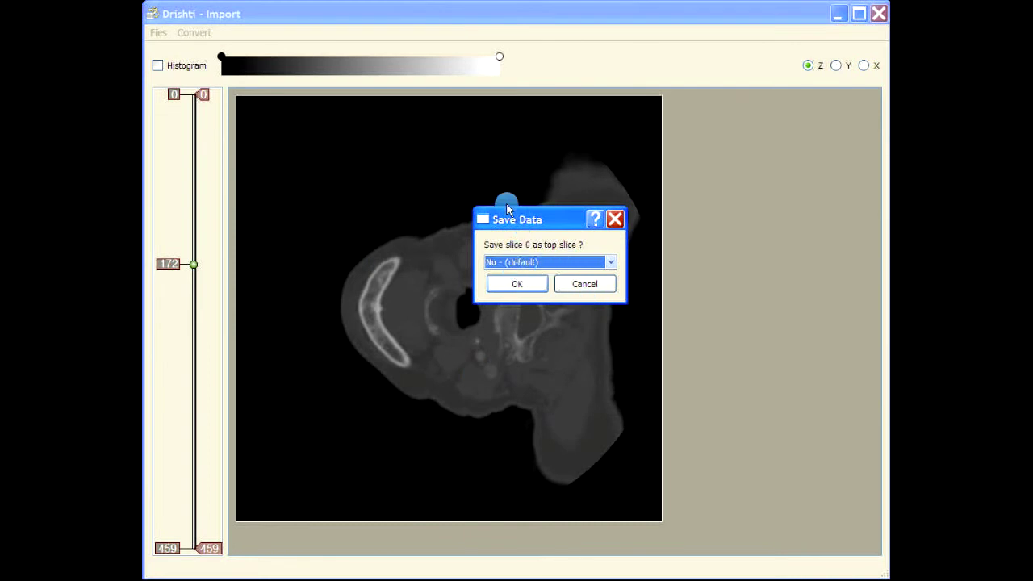
Step: Complete the save without slice 0 as top slice, RAW file, Z subsampling or volume filter, using micron voxels of size 1 1 1
left_click_drag(507, 209, 502, 185)
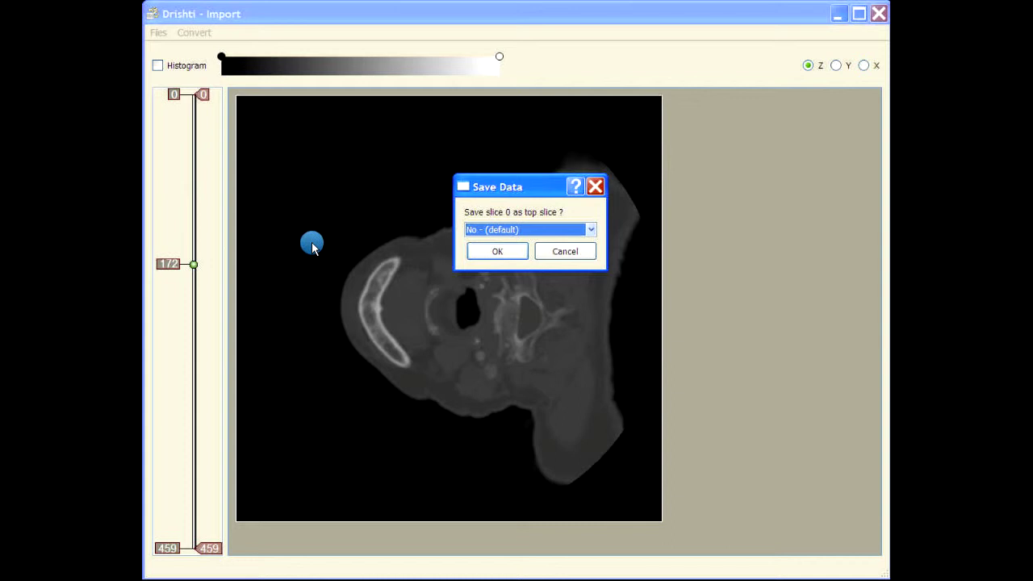
left_click(487, 259)
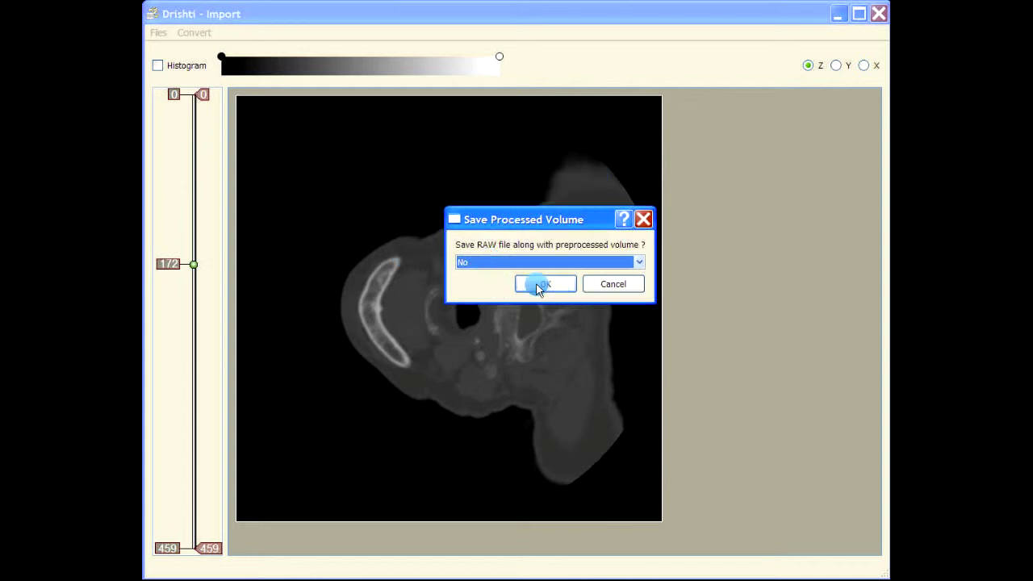
left_click(543, 282)
left_click(520, 284)
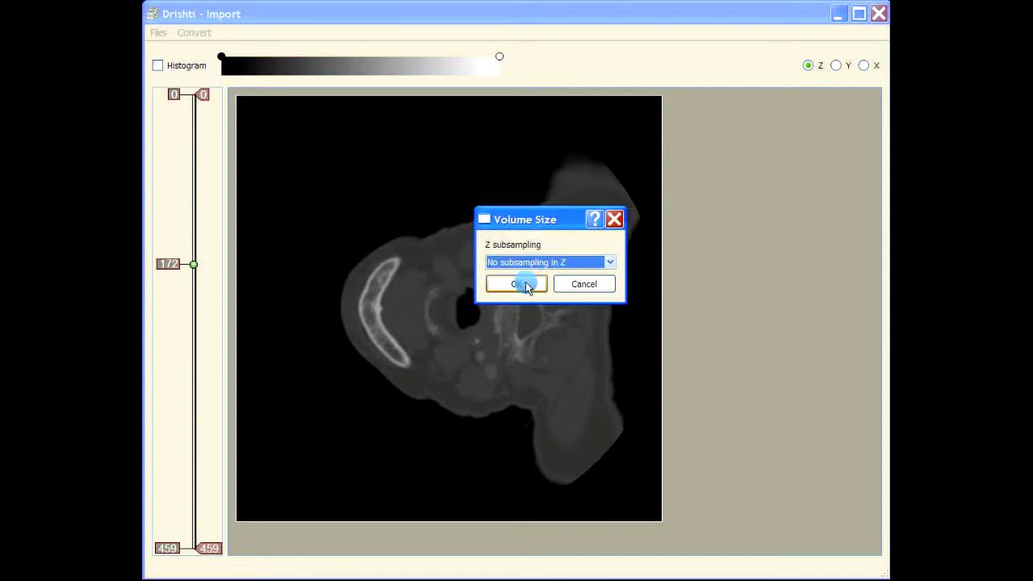
left_click(519, 284)
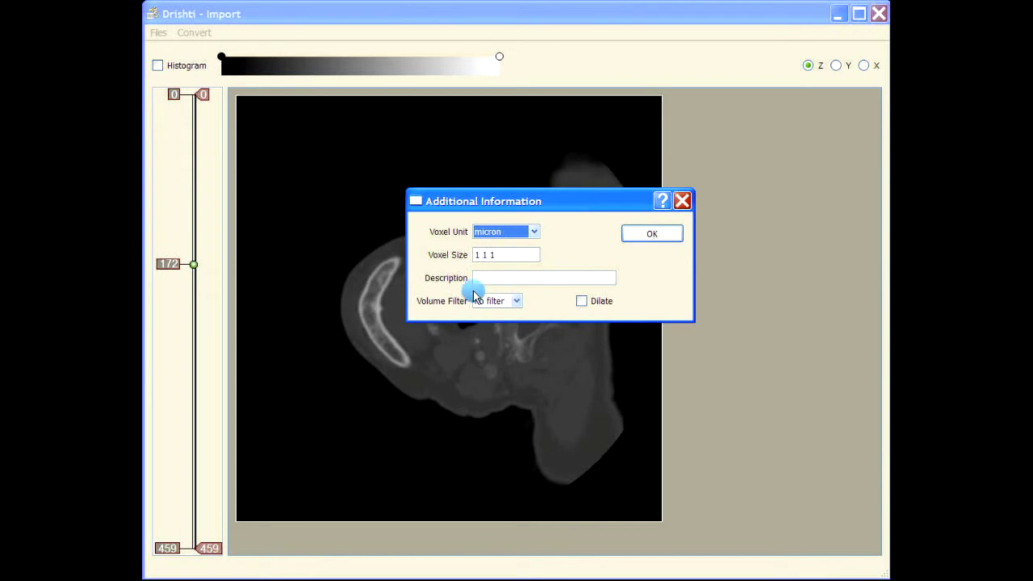
left_click(651, 234)
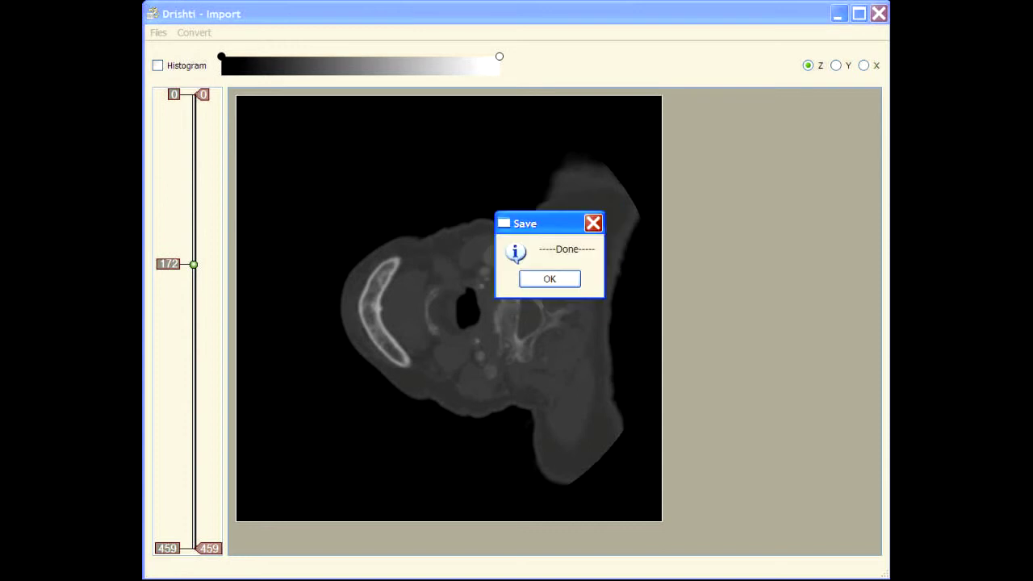
left_click(578, 274)
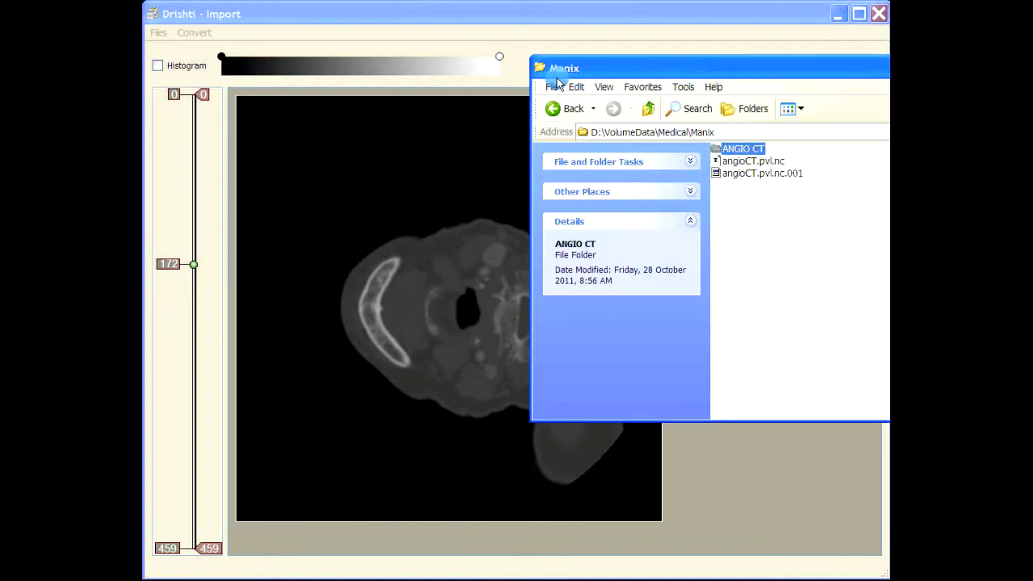
Step: Switch to the Manix folder window and inspect the saved angioCT.pvl.nc.001 file's details
left_click_drag(547, 68, 401, 74)
left_click(629, 172)
left_click(620, 183)
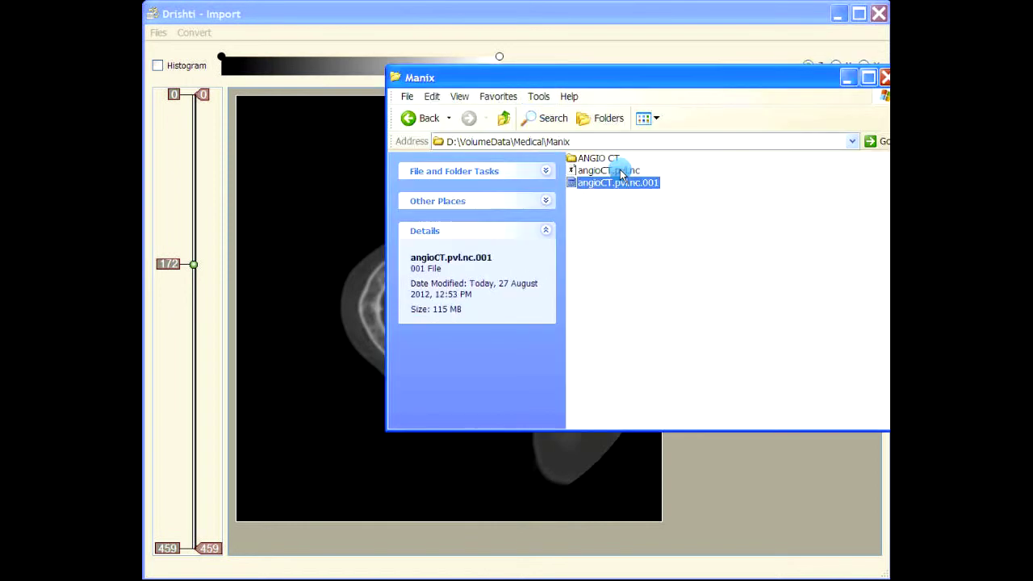
Step: Open the angioCT.pvl.nc header file from the Manix folder in XEmacs and position the editor to read its whole text
key("Up")
key("Down")
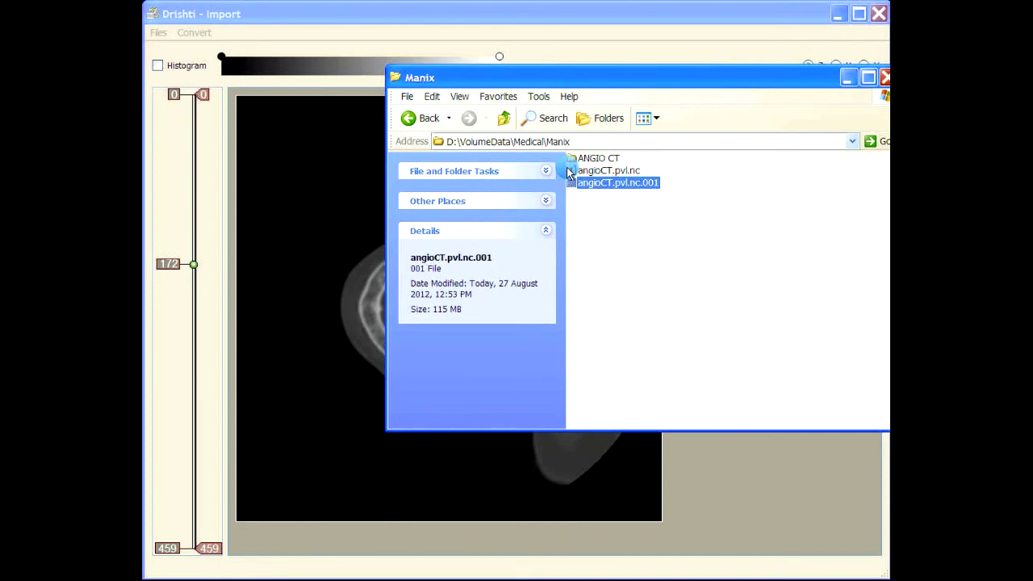
left_click(706, 176)
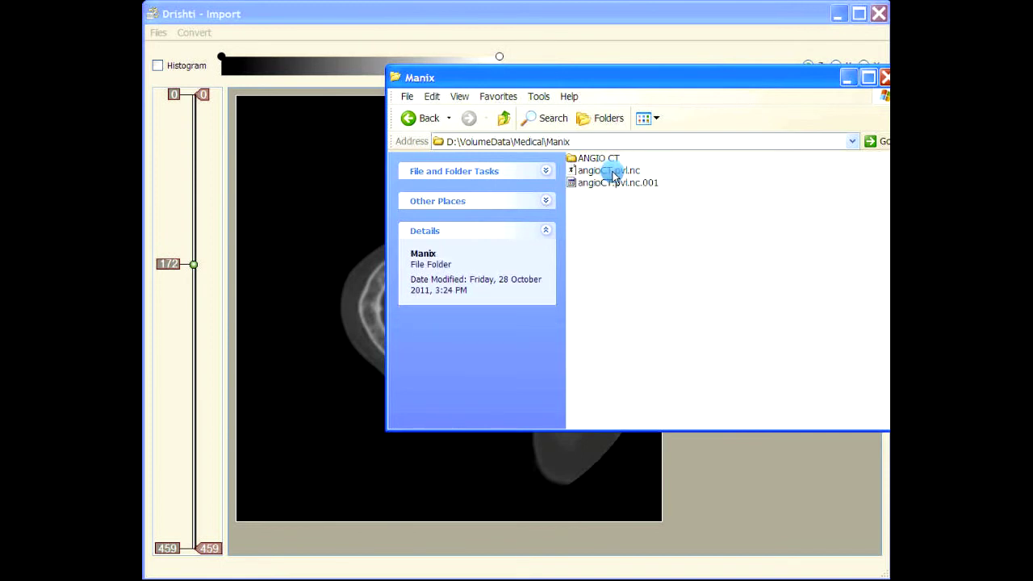
mouse_move(622, 173)
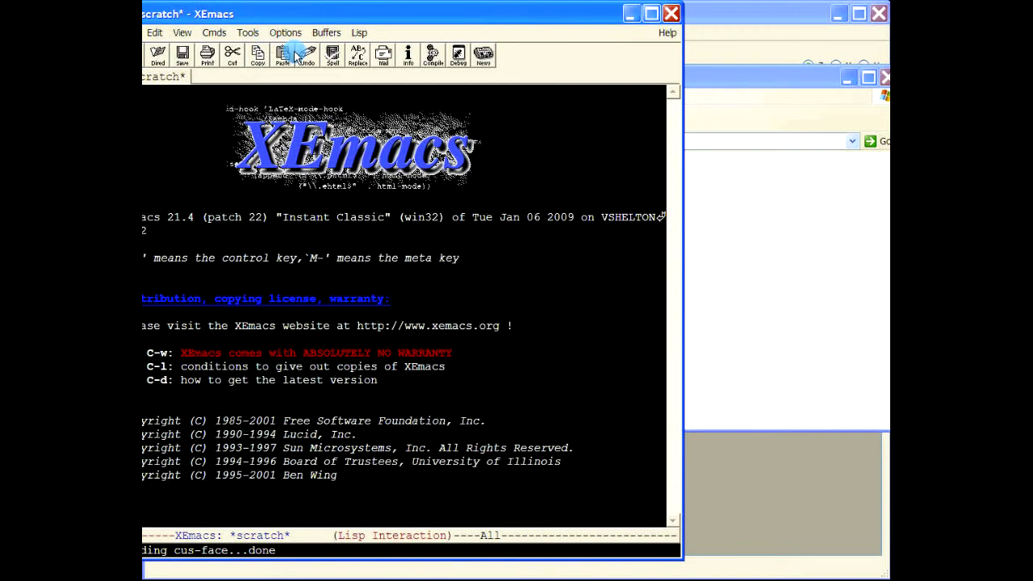
left_click(801, 198)
left_click(601, 171)
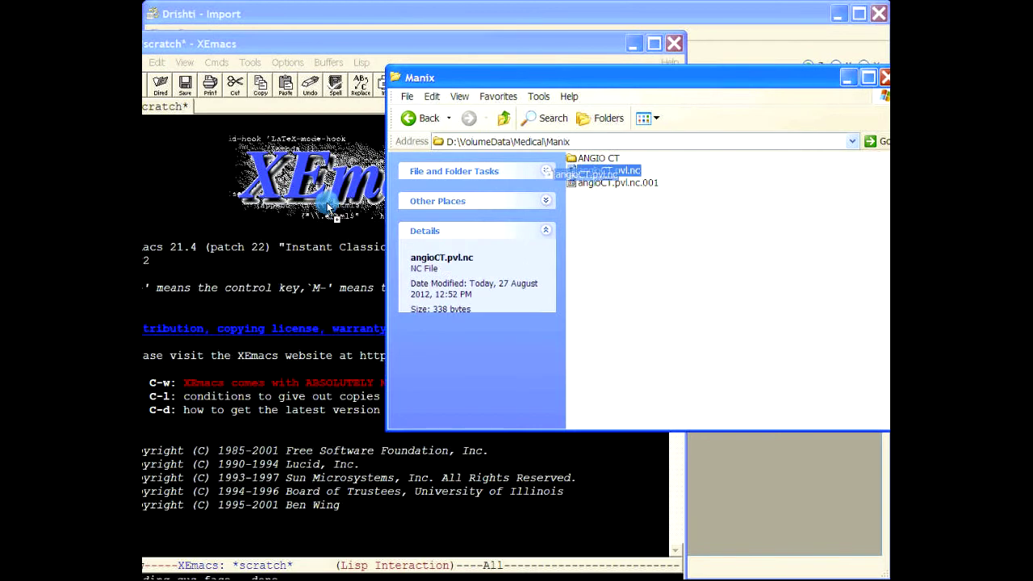
left_click_drag(472, 68, 887, 73)
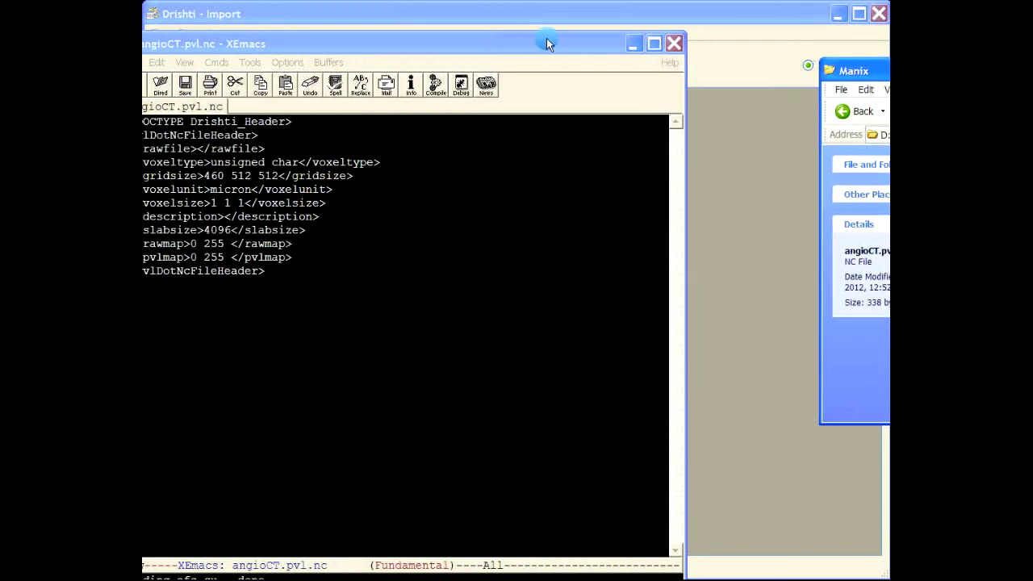
left_click_drag(546, 41, 620, 36)
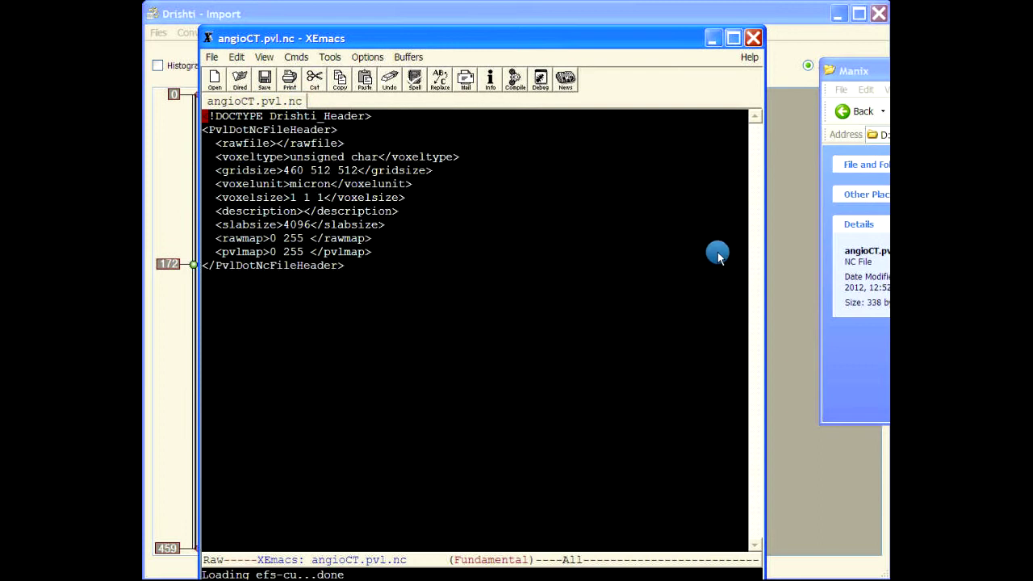
Step: Inspect the details of angioCT.pvl.nc.001 in the Manix folder beside the header text, then clear both windows out of the way
left_click_drag(839, 71, 492, 100)
left_click(698, 207)
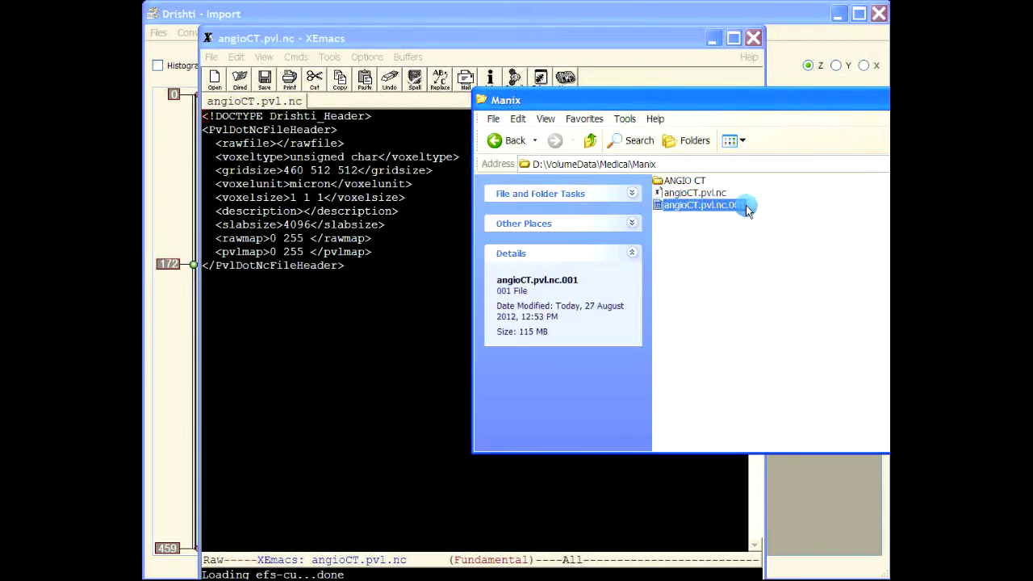
mouse_move(730, 211)
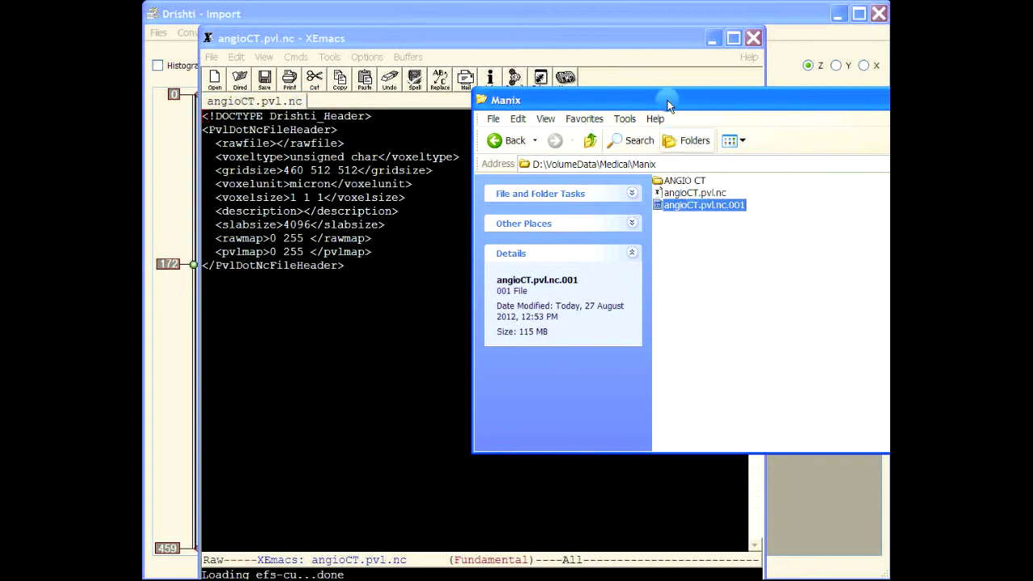
left_click_drag(667, 100, 1032, 85)
left_click(710, 38)
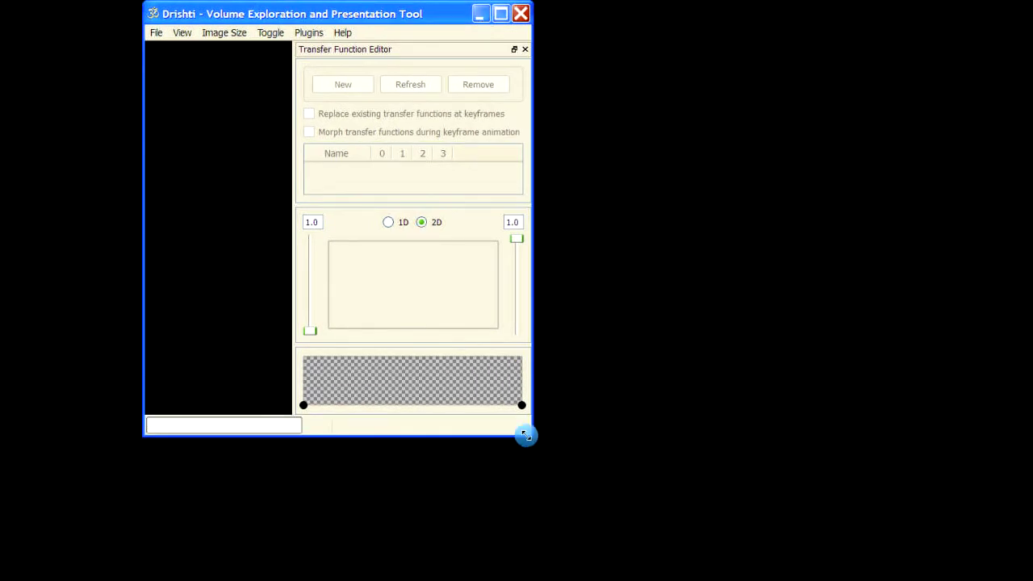
Step: Switch to Drishti, enlarge its window and load angioCT.pvl.nc from the Manix folder into it
left_click_drag(525, 435, 883, 575)
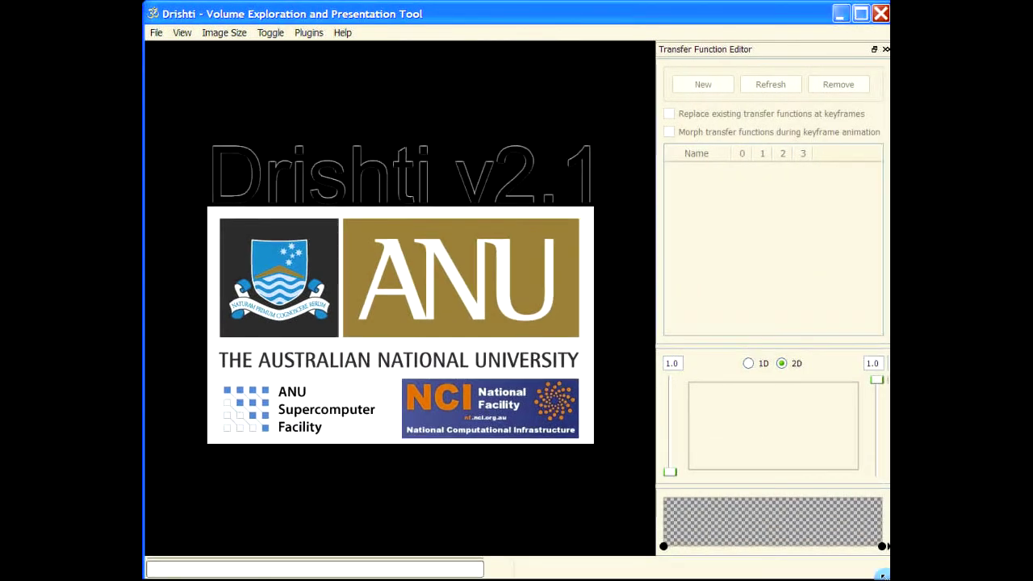
key("alt+Tab")
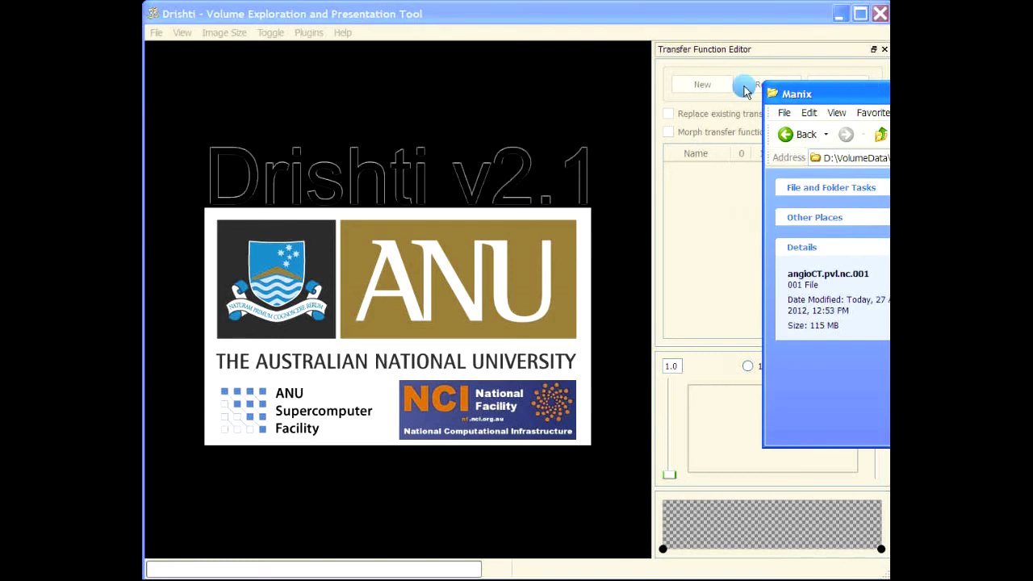
left_click_drag(928, 96, 671, 97)
left_click_drag(807, 192, 408, 181)
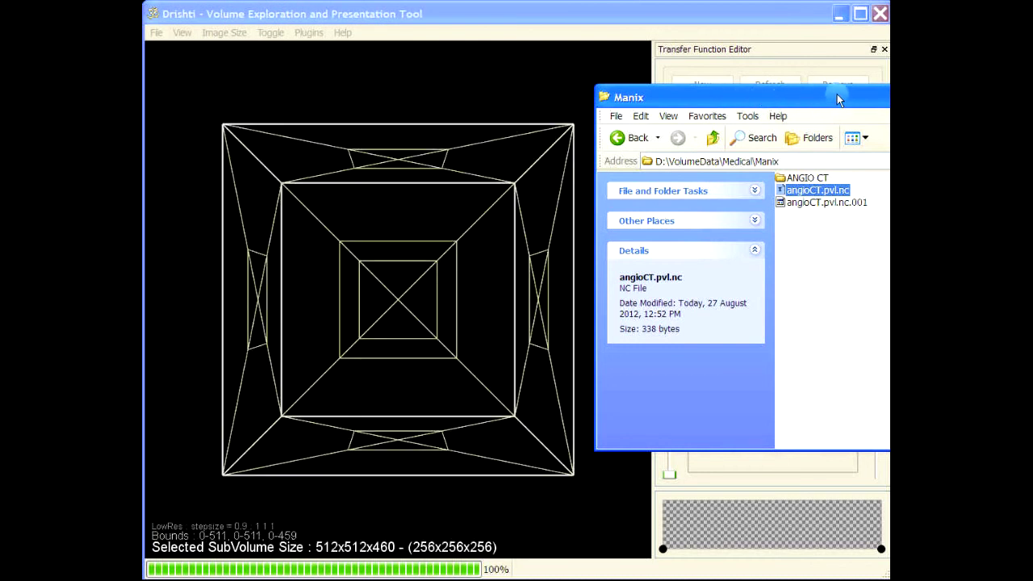
Step: Move the Manix window aside, turn the volume to show the face from the front and render it in high resolution
left_click_drag(841, 94, 1032, 95)
left_click_drag(410, 290, 560, 142)
scroll(521, 159, "down", 3)
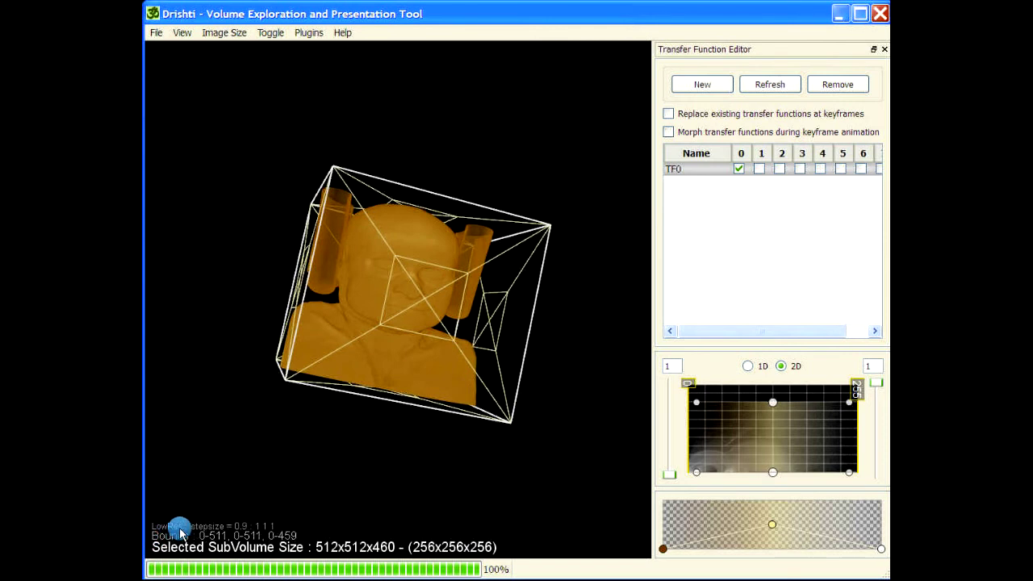
left_click_drag(516, 296, 431, 129)
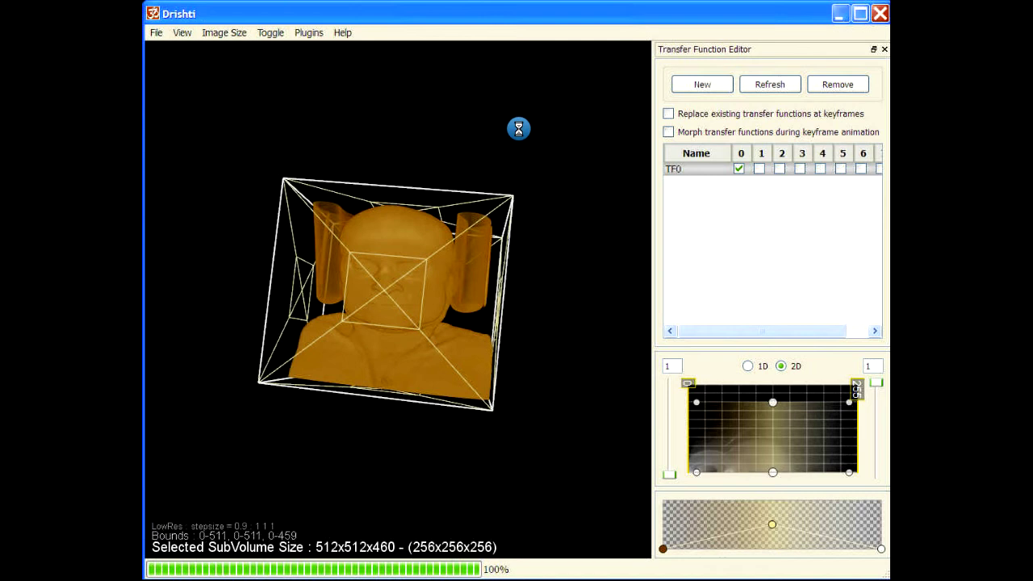
left_click_drag(504, 232, 592, 348)
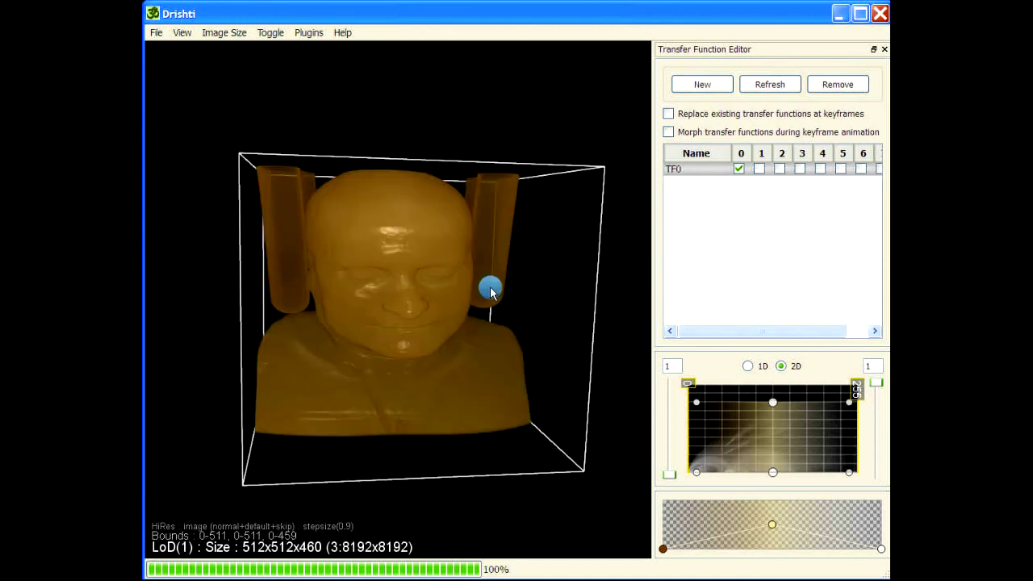
left_click_drag(490, 291, 486, 295)
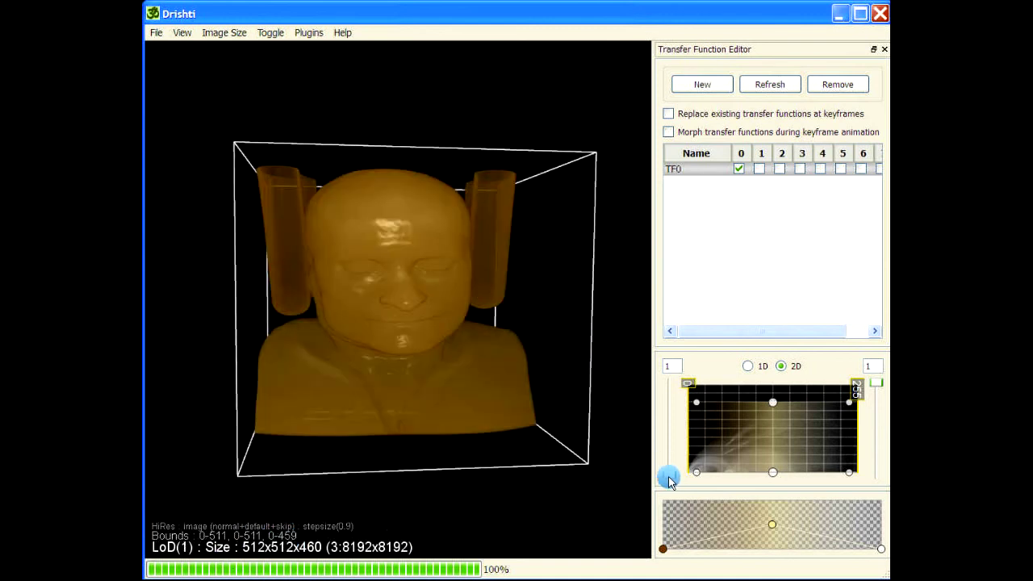
Step: Narrow the base of the TF0 transfer function towards its centre to isolate the bone, and turn the skull sideways
left_click_drag(668, 481, 698, 476)
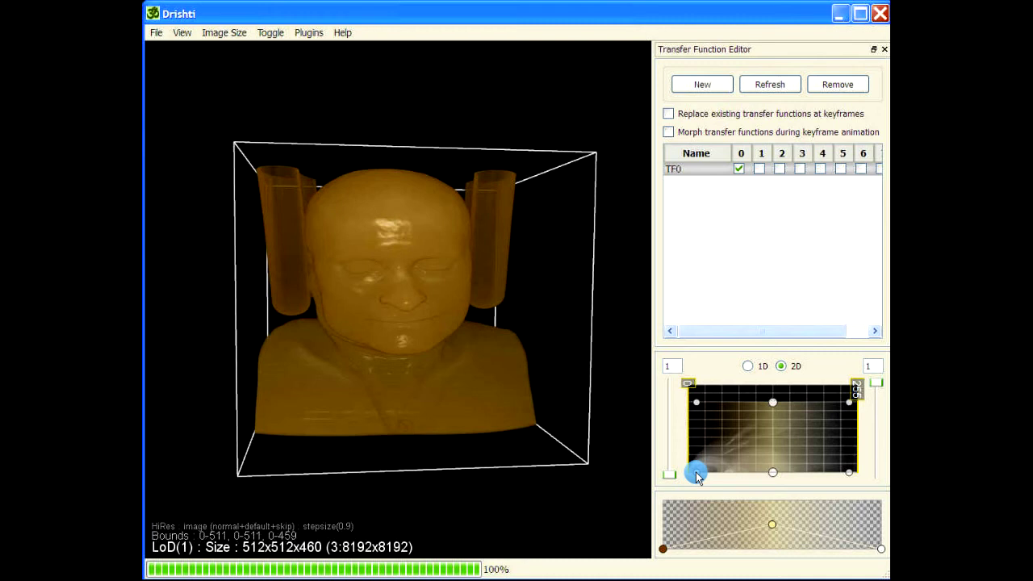
left_click_drag(698, 476, 757, 476)
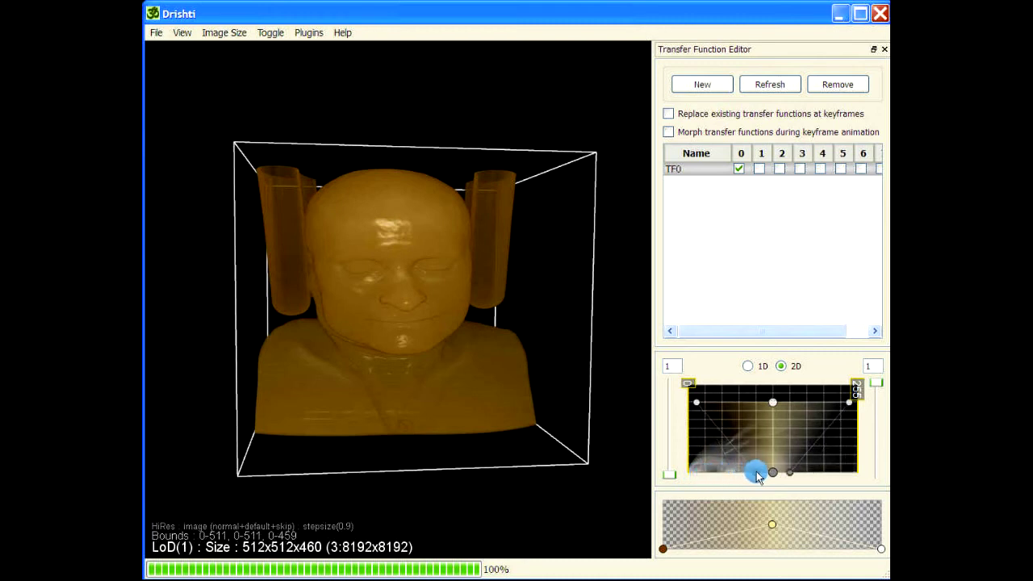
left_click_drag(551, 433, 442, 394)
left_click_drag(578, 459, 521, 353)
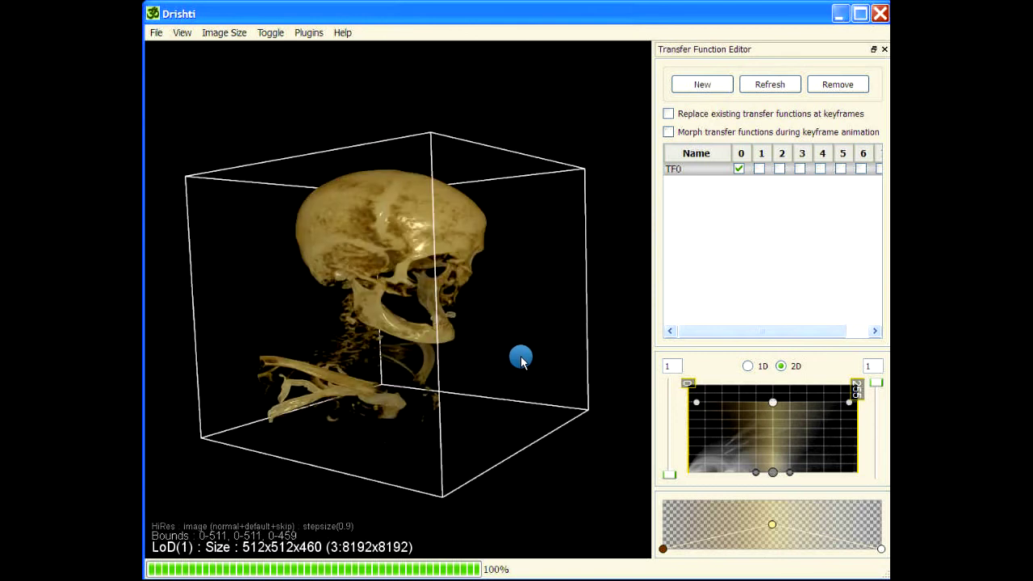
Step: Review the source DICOM files in the ANGIO CT folder and the processed files in the Manix folder
left_click_drag(861, 85, 551, 80)
left_click(718, 178)
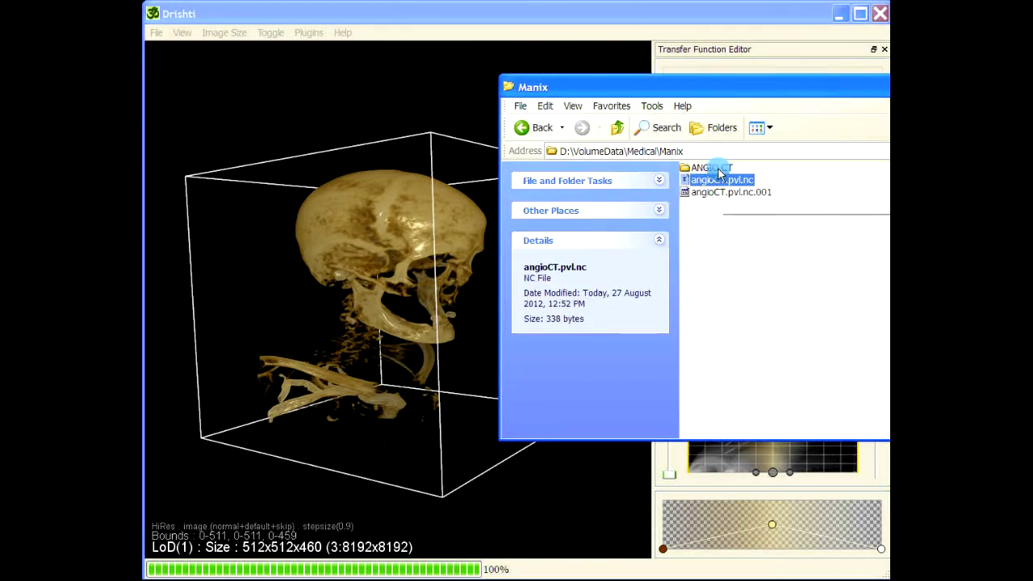
double_click(716, 167)
left_click(526, 128)
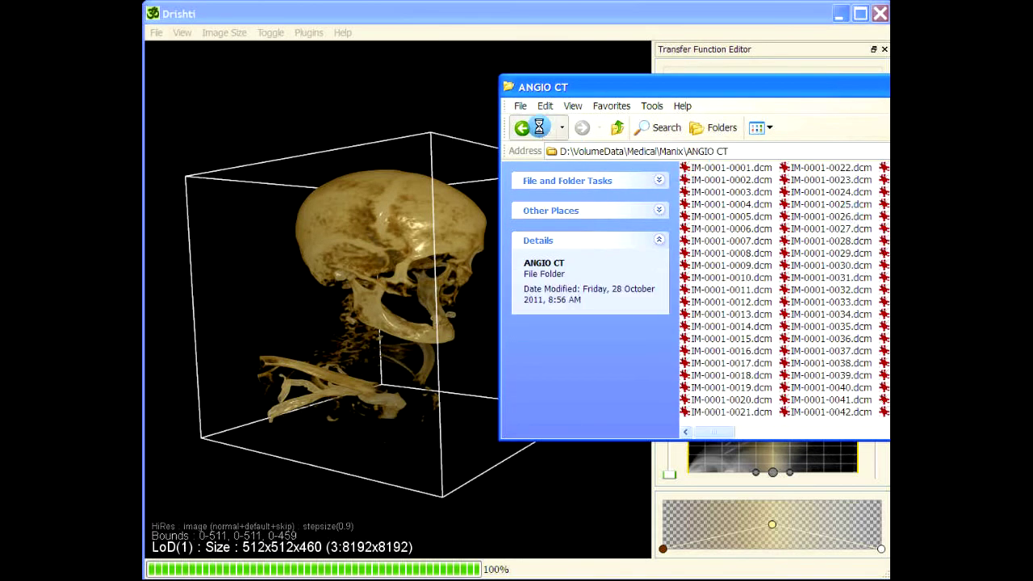
left_click(777, 176)
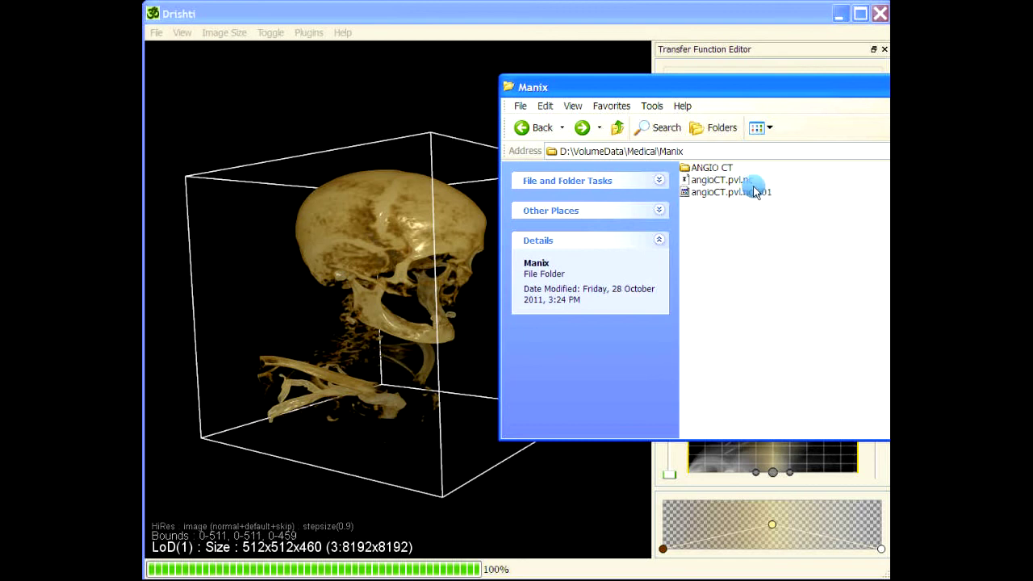
mouse_move(750, 186)
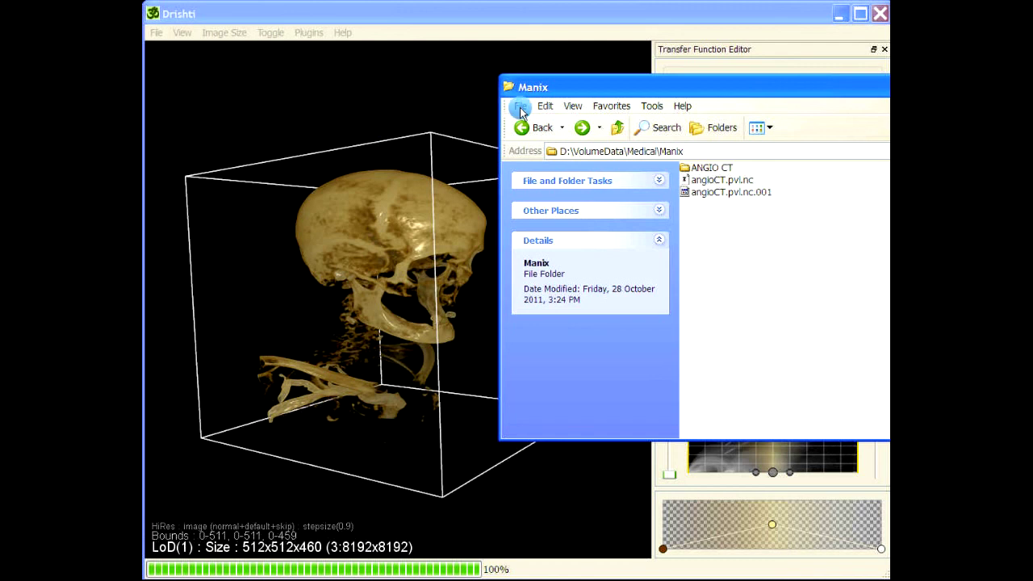
left_click_drag(572, 92, 888, 94)
Step: Return to the low-resolution view, rotate the skull and start loading the volume in high resolution again
mouse_move(530, 119)
left_mouse_down()
mouse_move(479, 180)
mouse_move(514, 115)
left_mouse_up()
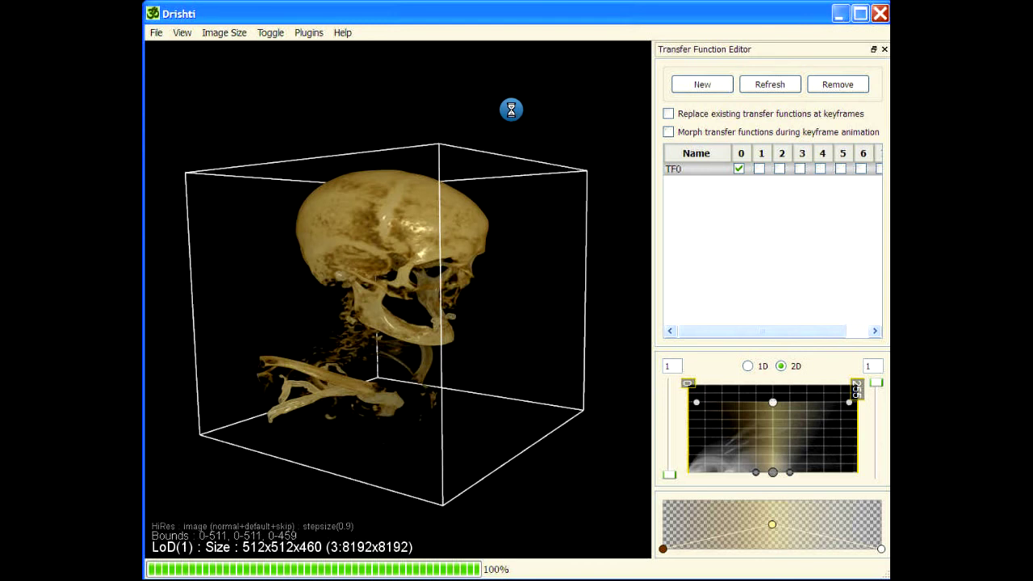
key("b")
left_click_drag(537, 108, 500, 89)
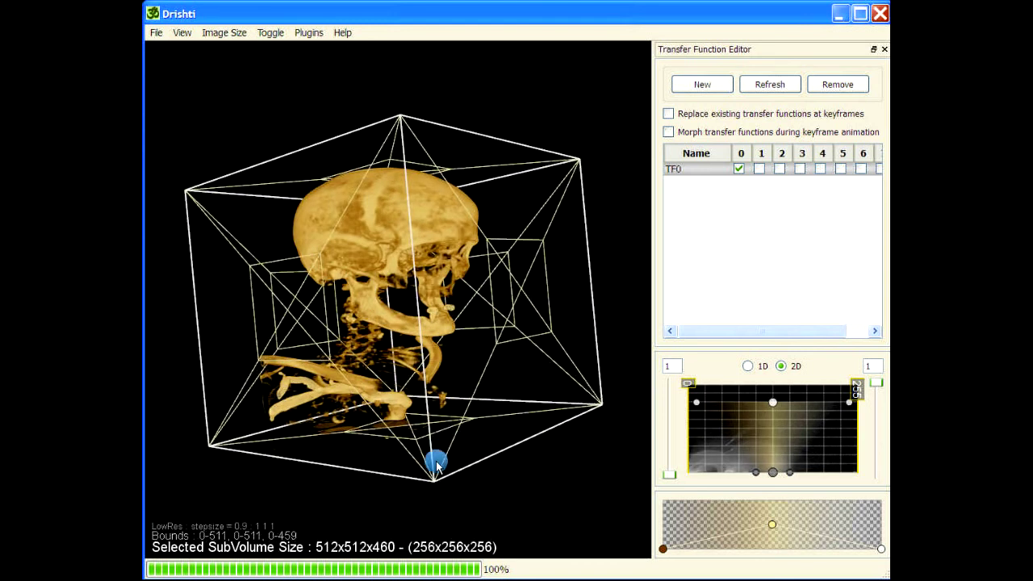
left_click_drag(498, 475, 352, 482)
left_click_drag(418, 477, 509, 110)
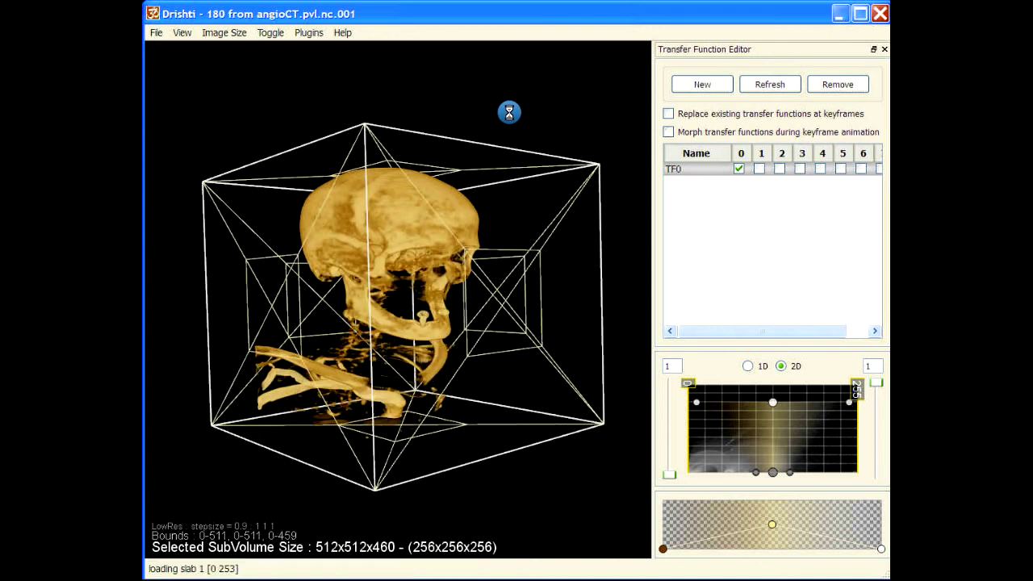